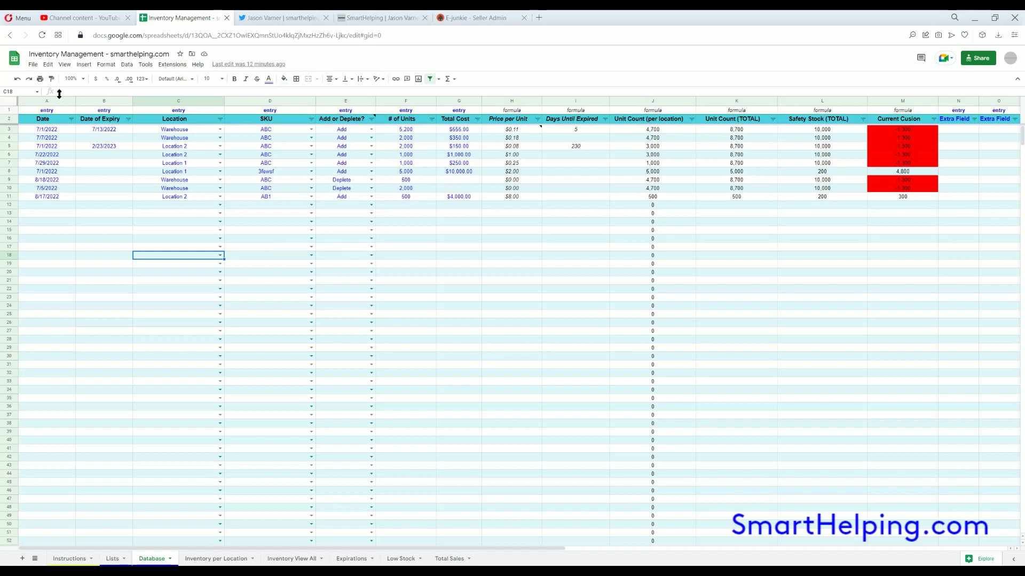
# Point out the File menu's Make a Copy option, then select the first Date entry in A3
pyautogui.click(32, 65)
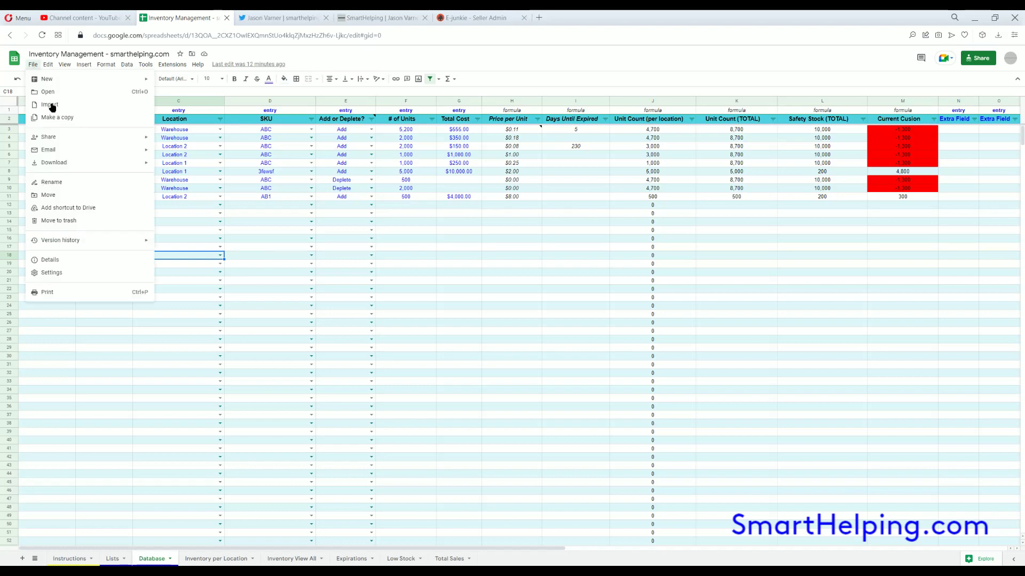
pyautogui.click(274, 280)
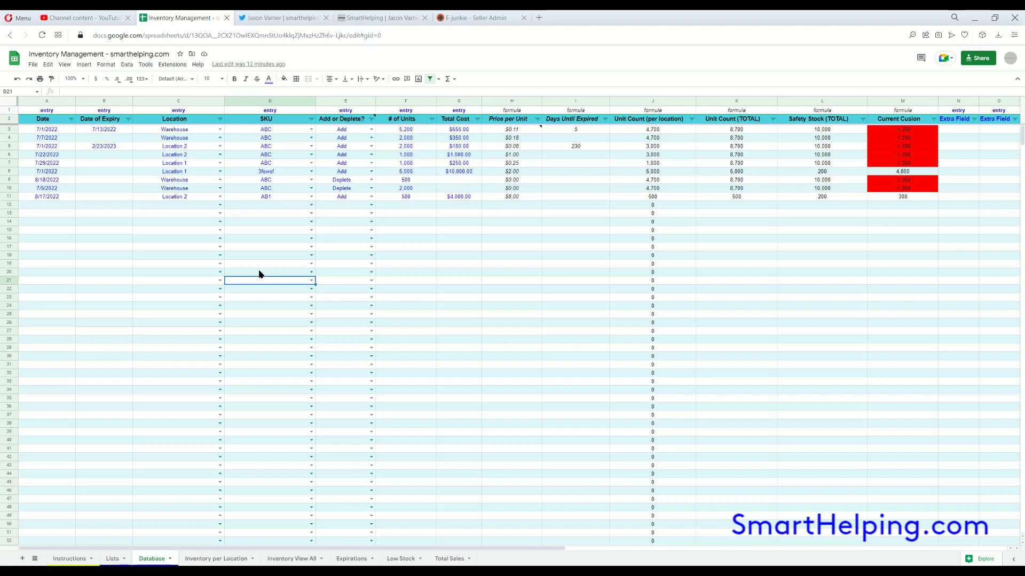
pyautogui.click(51, 130)
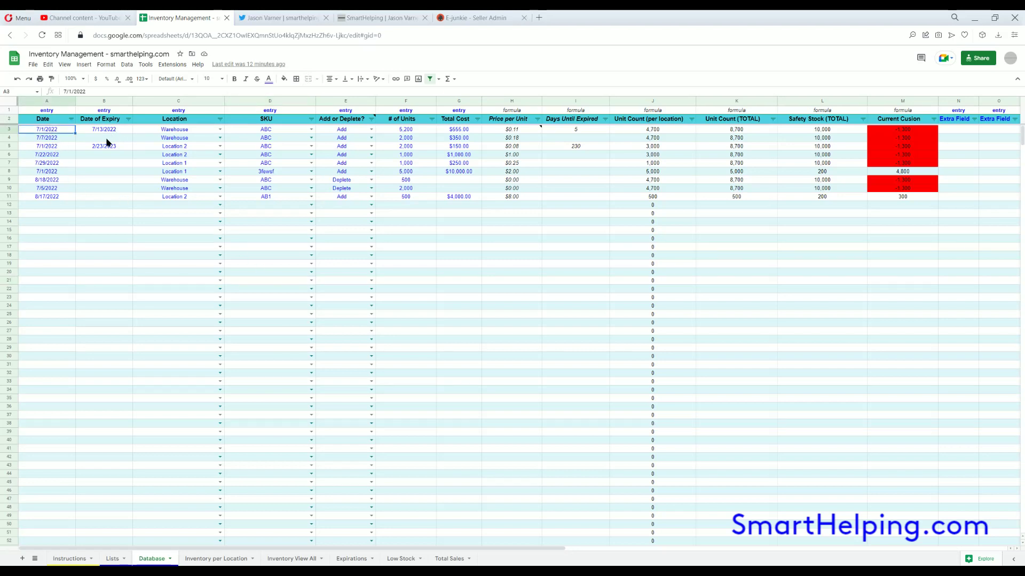
pyautogui.click(71, 559)
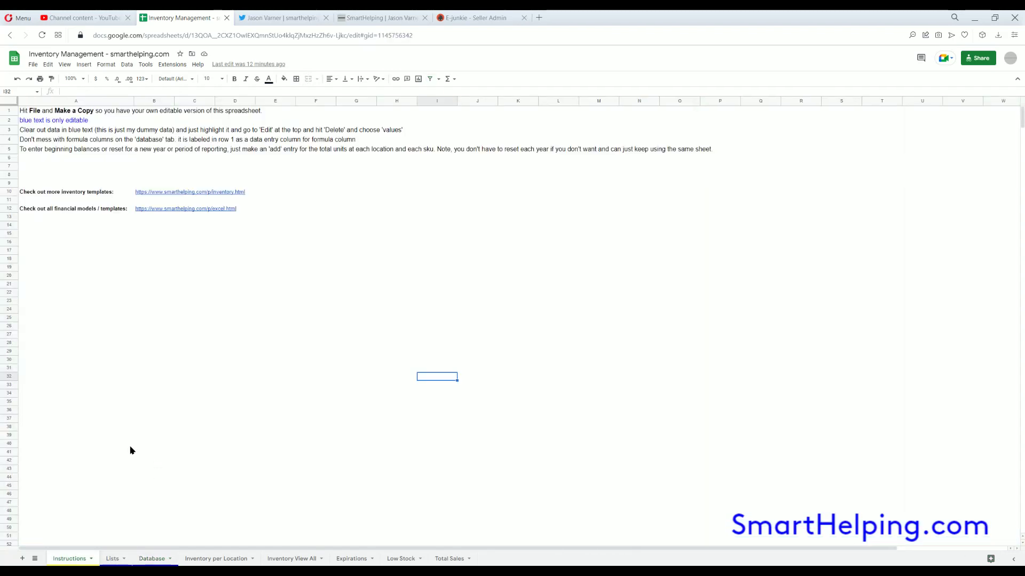
pyautogui.click(33, 113)
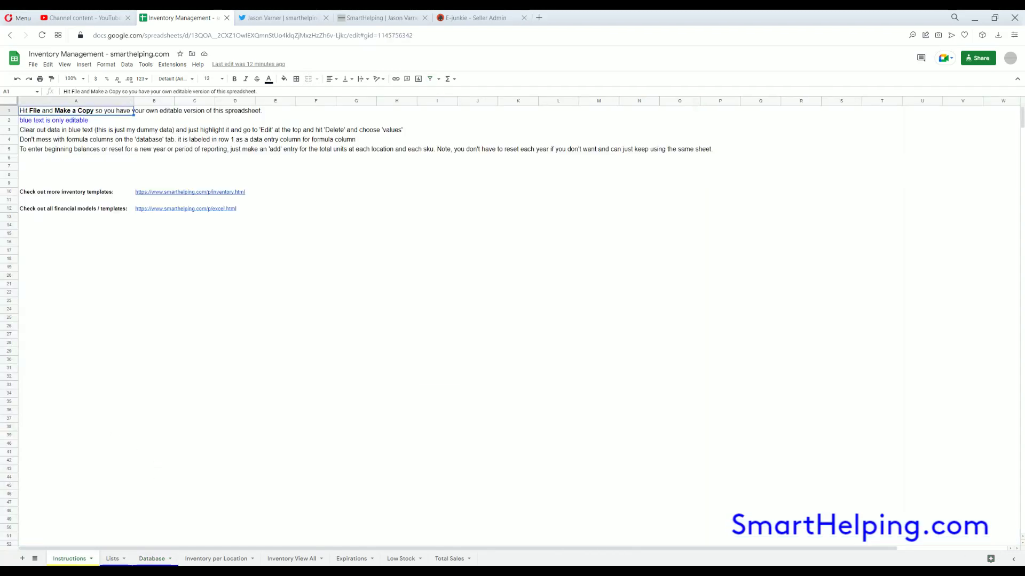
pyautogui.click(34, 121)
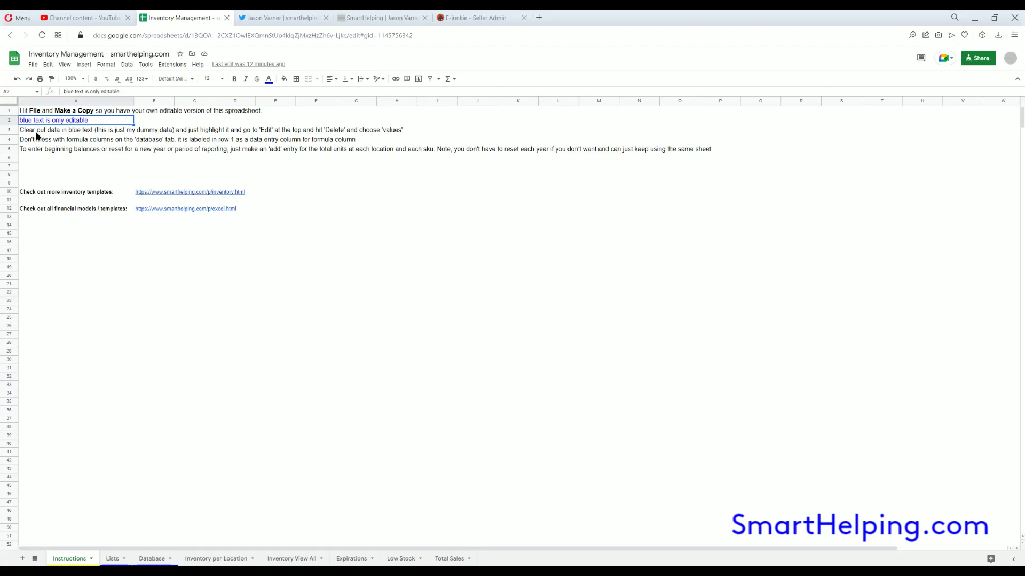
pyautogui.click(38, 134)
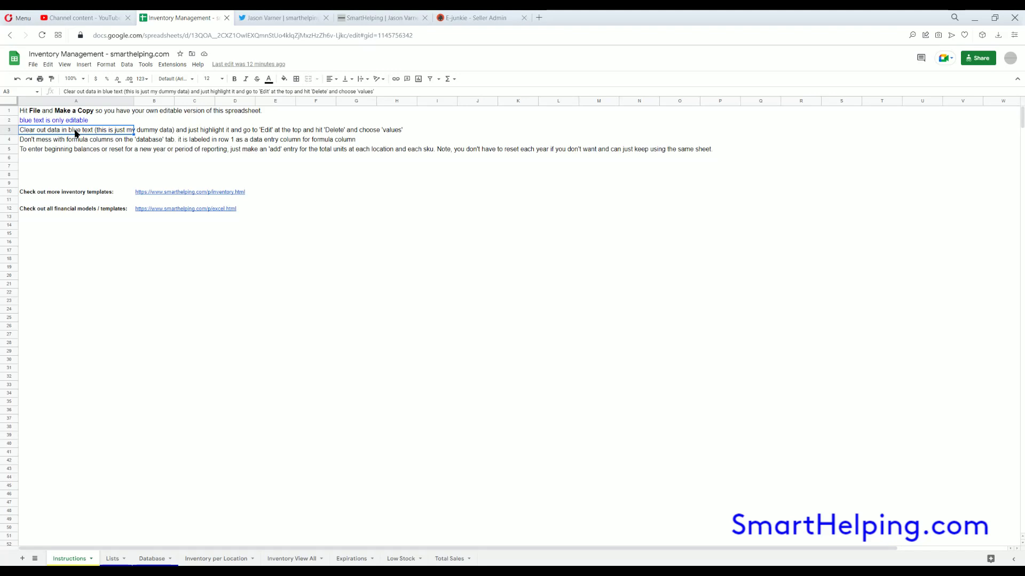
pyautogui.click(49, 65)
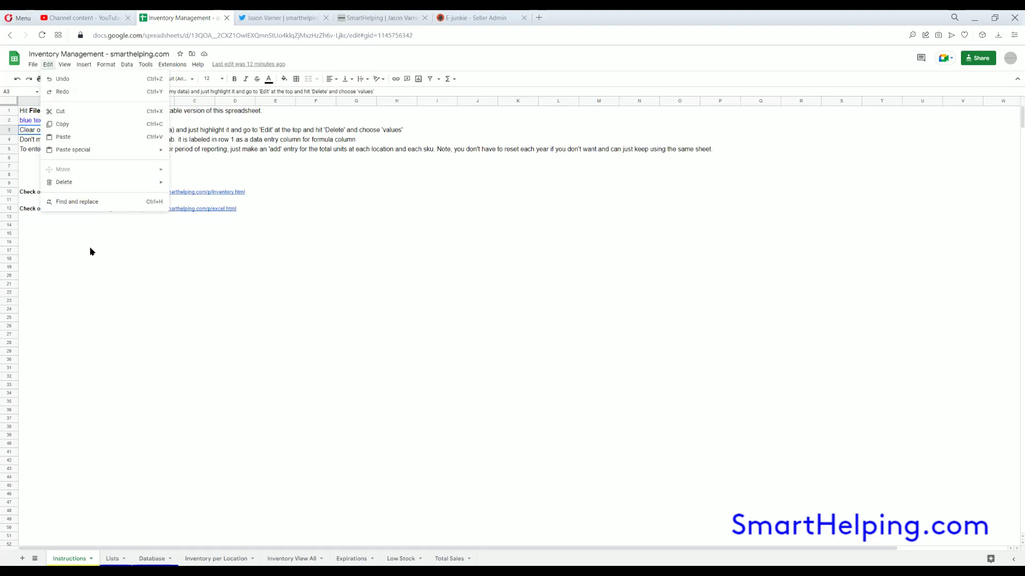
pyautogui.moveTo(91, 182)
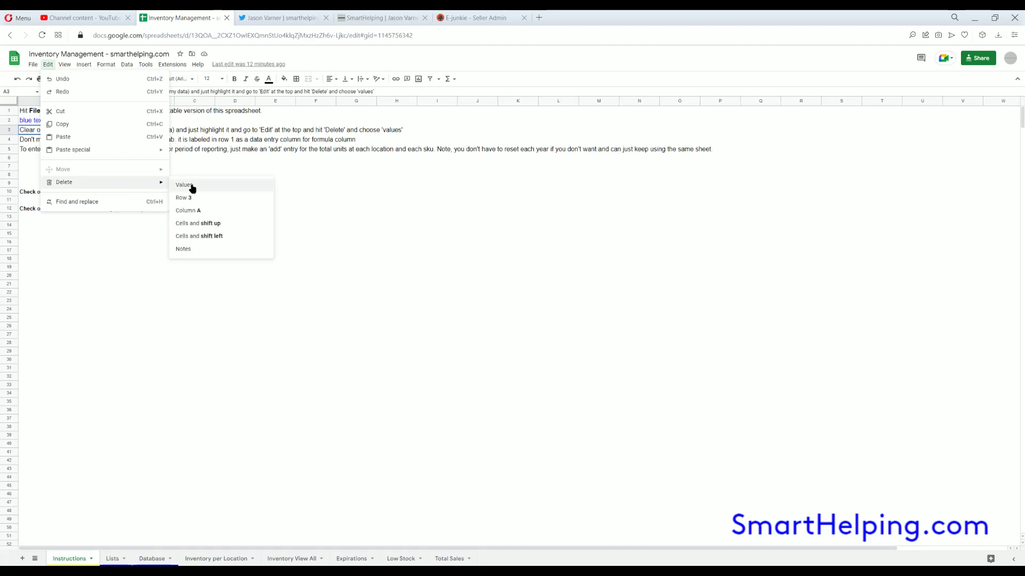
pyautogui.click(96, 294)
pyautogui.click(38, 142)
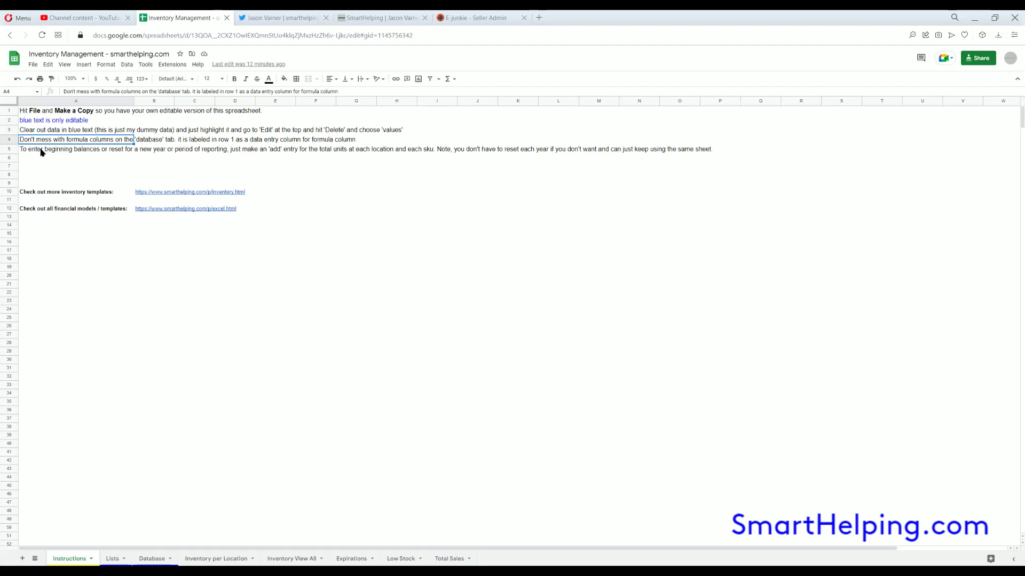
pyautogui.click(40, 152)
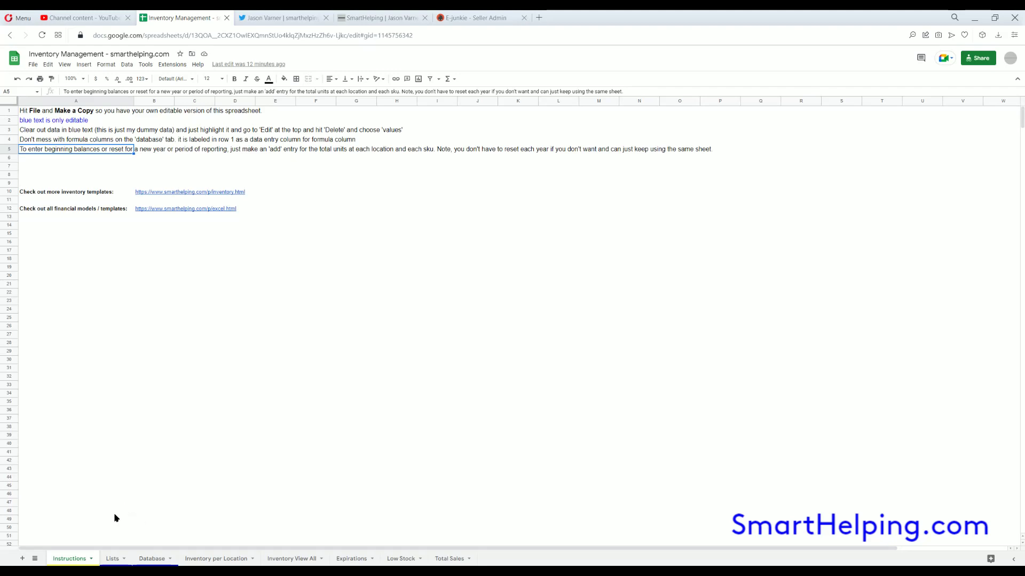
# On the Lists sheet, highlight the SKU, safety stock and location columns and the C2 balance formula
pyautogui.click(113, 559)
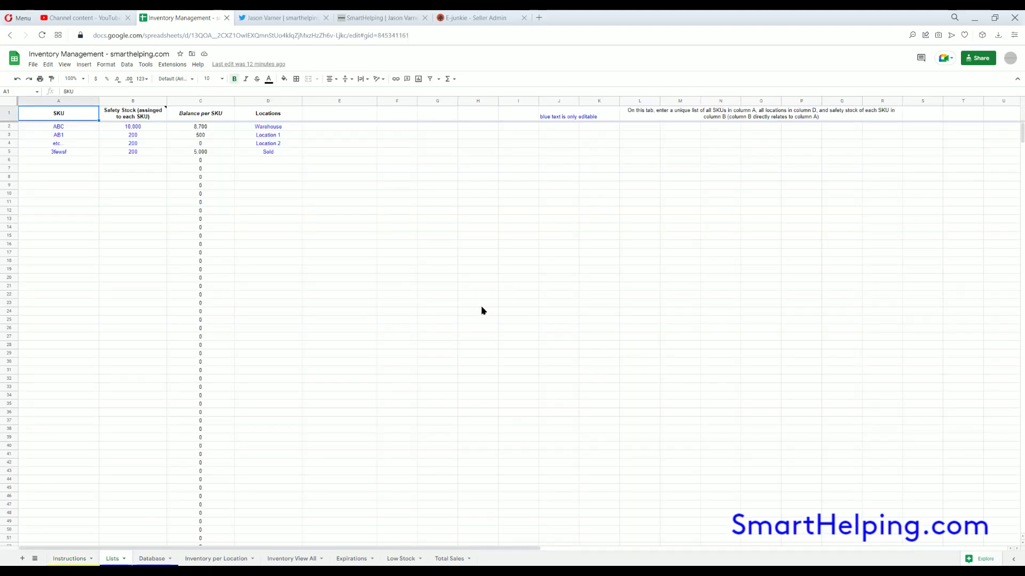
pyautogui.click(447, 320)
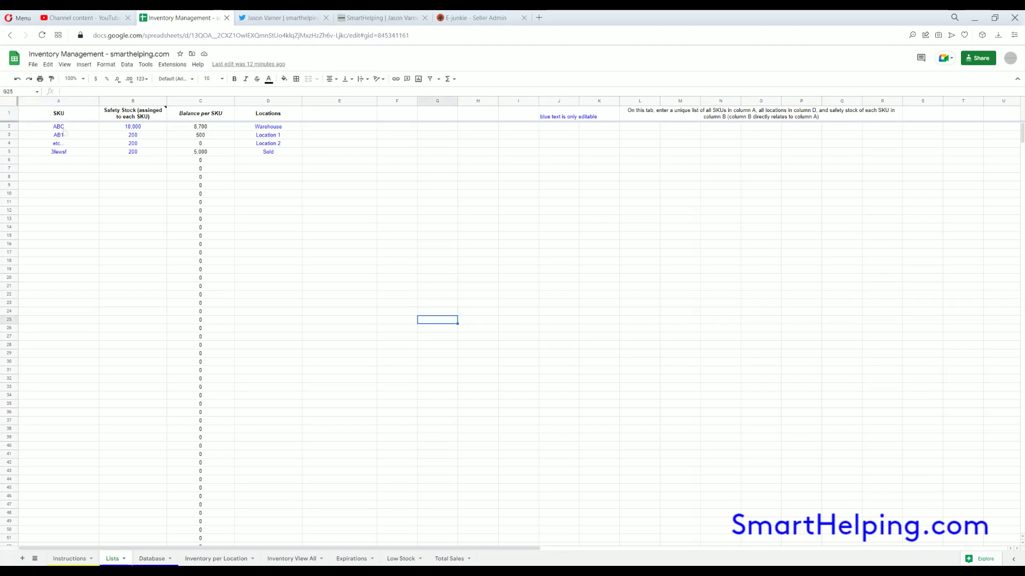
pyautogui.moveTo(63, 132); pyautogui.dragTo(62, 254)
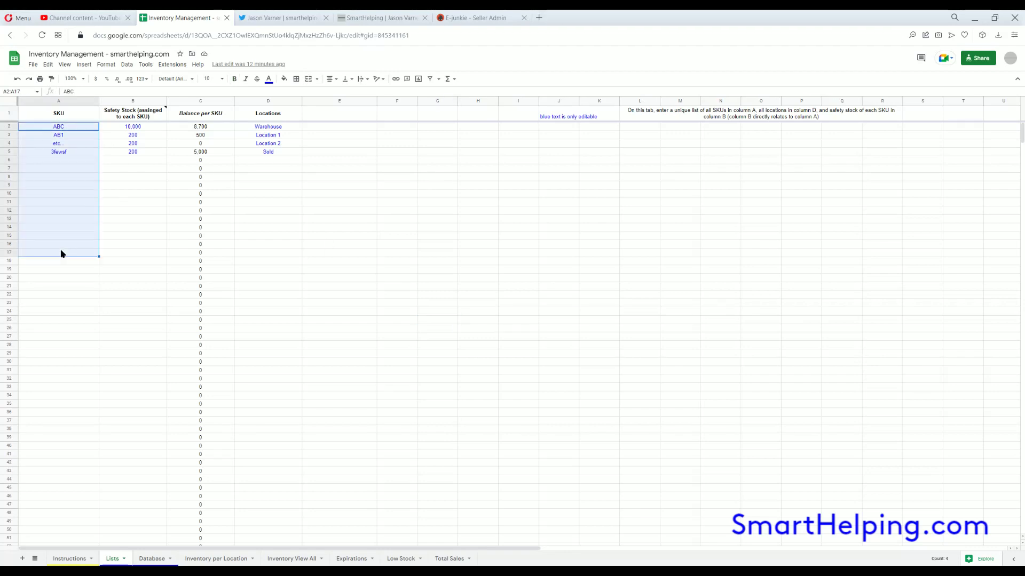
pyautogui.moveTo(143, 129); pyautogui.dragTo(133, 211)
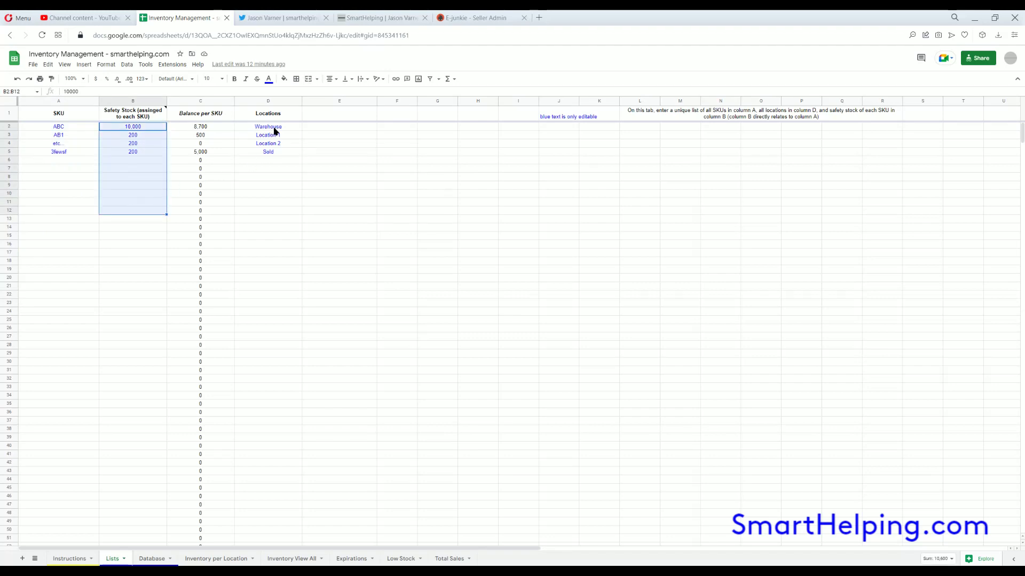
pyautogui.moveTo(275, 130); pyautogui.dragTo(261, 215)
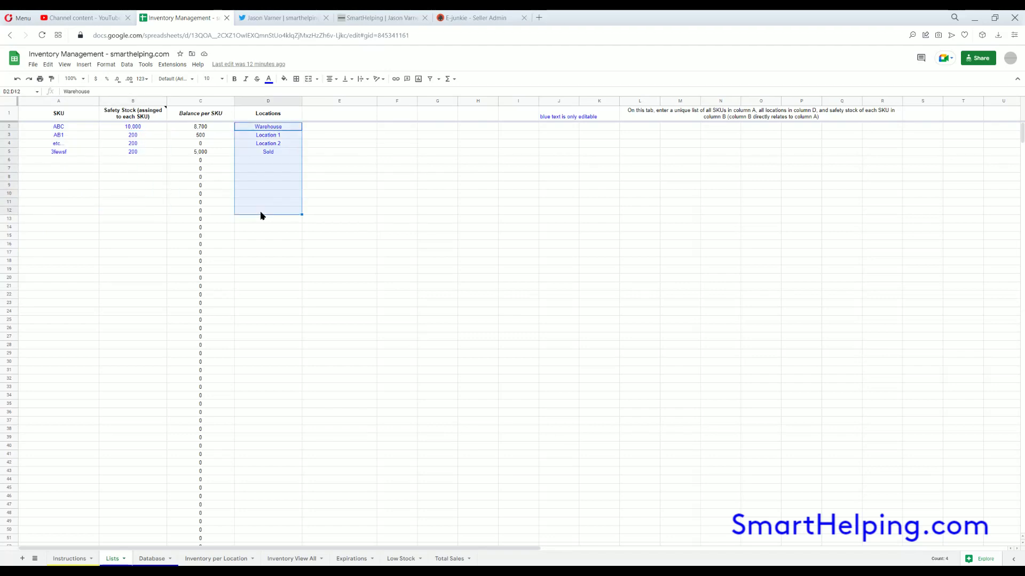
pyautogui.click(401, 194)
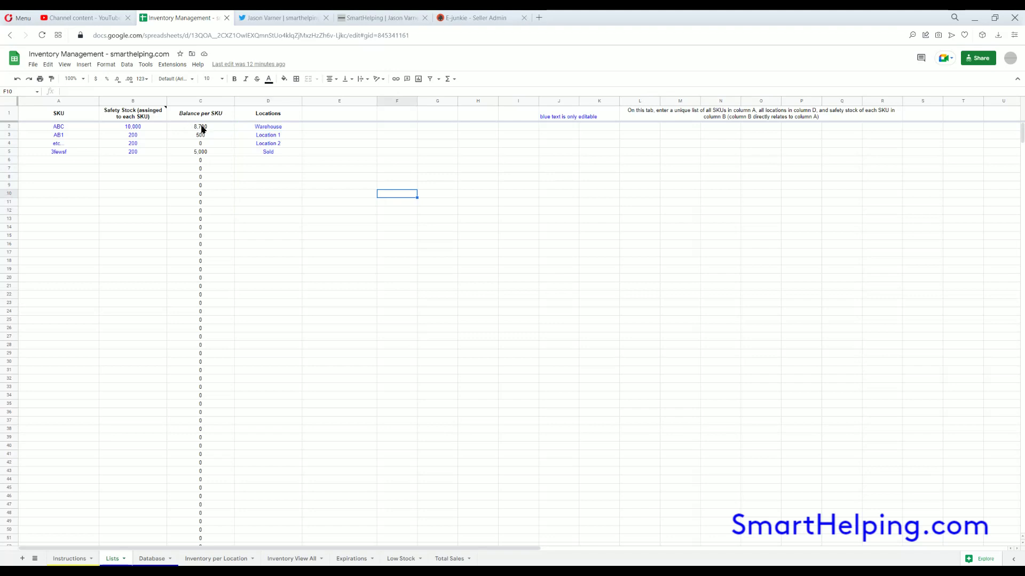
pyautogui.click(202, 127)
pyautogui.click(437, 185)
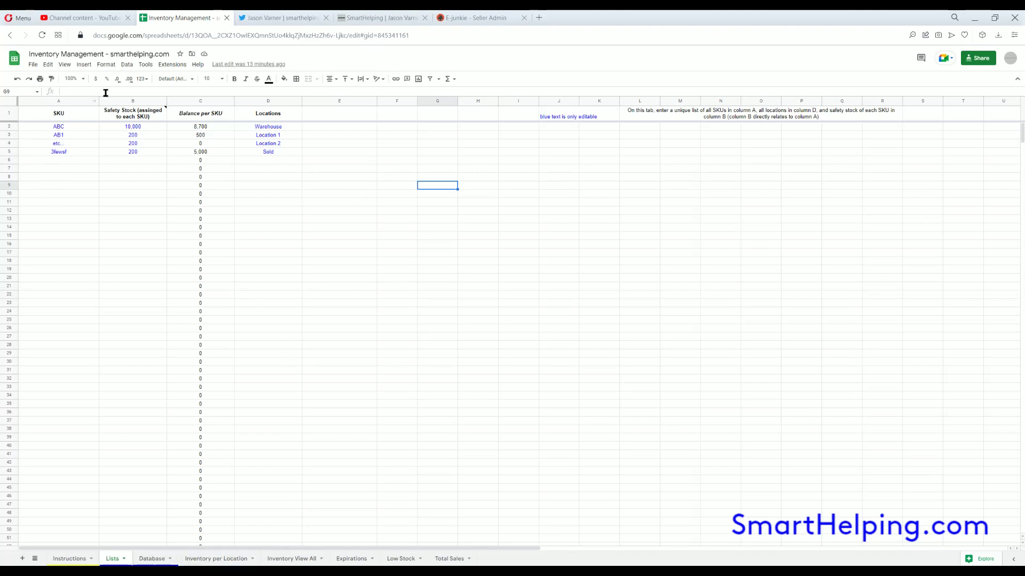
pyautogui.click(152, 559)
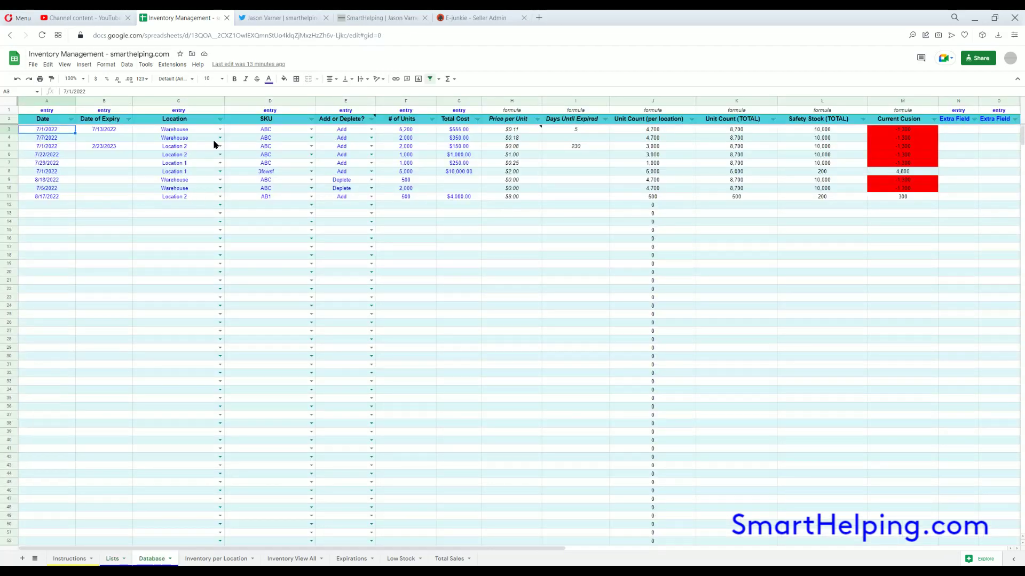
pyautogui.click(220, 129)
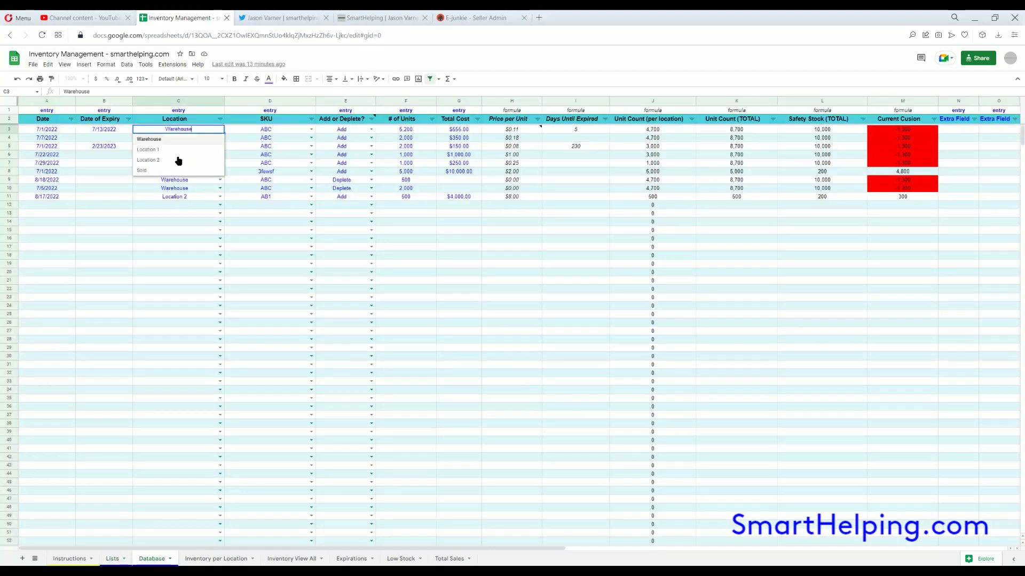
pyautogui.click(287, 127)
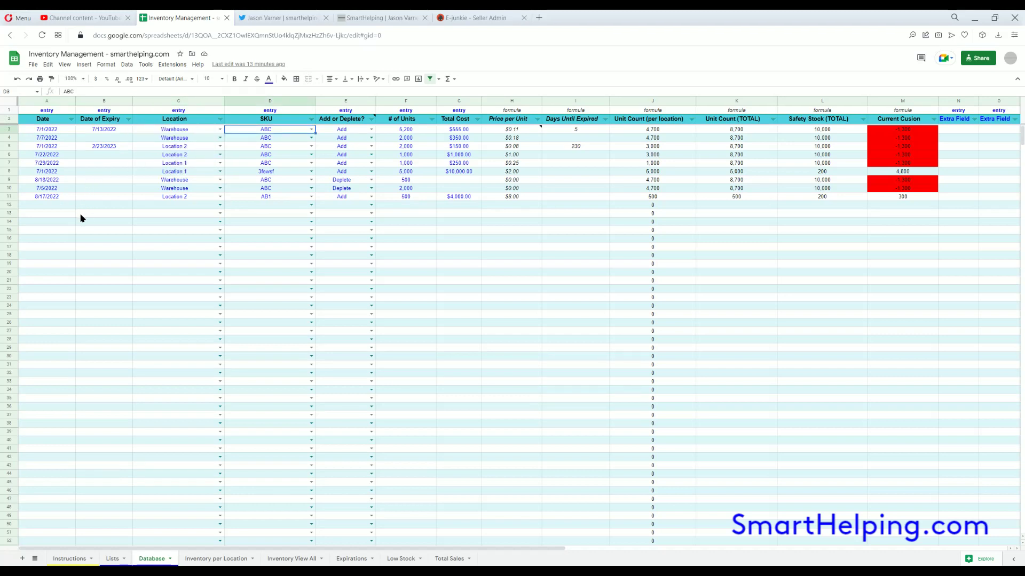
pyautogui.click(46, 131)
pyautogui.click(112, 134)
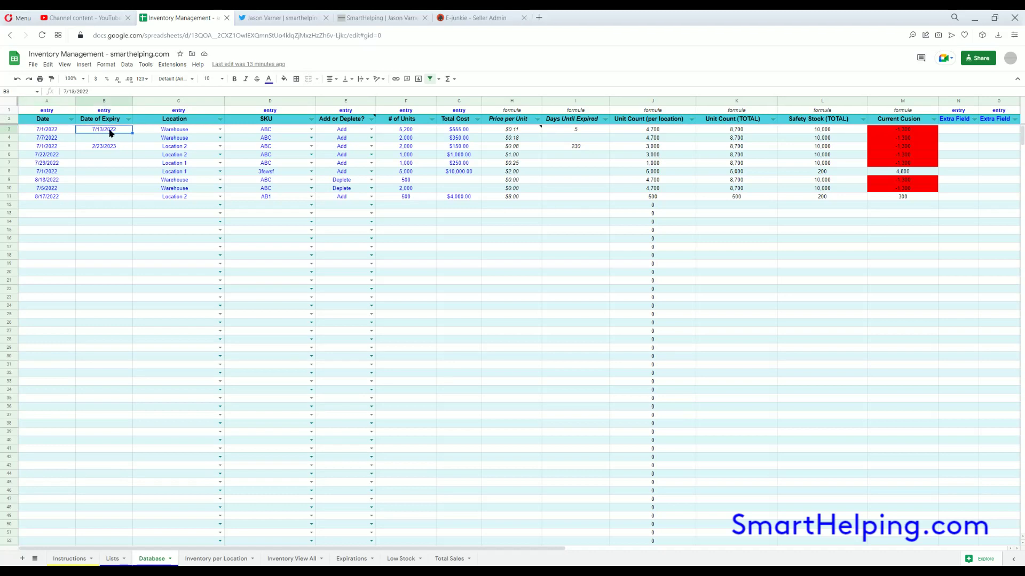
pyautogui.click(182, 133)
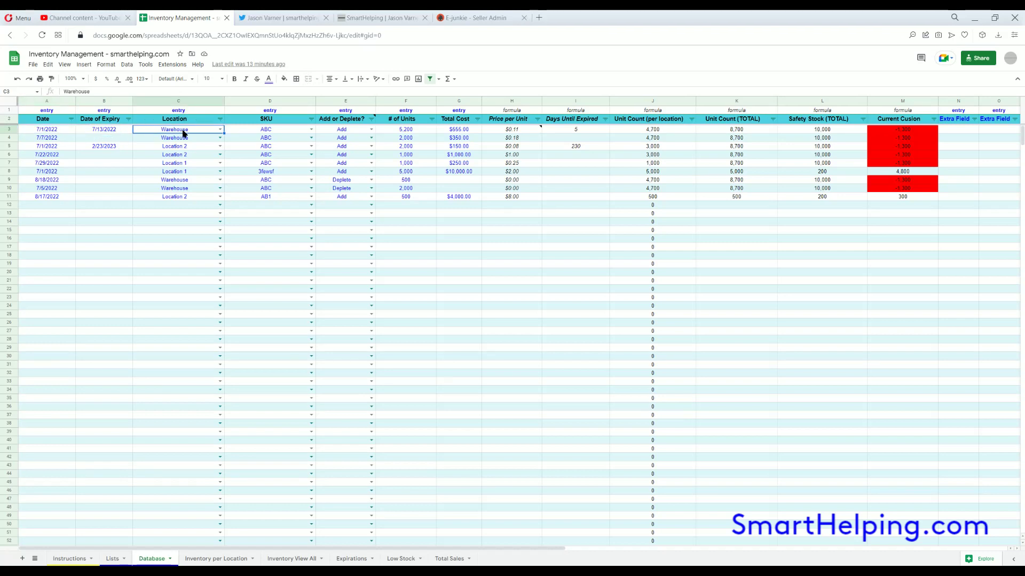
pyautogui.click(279, 133)
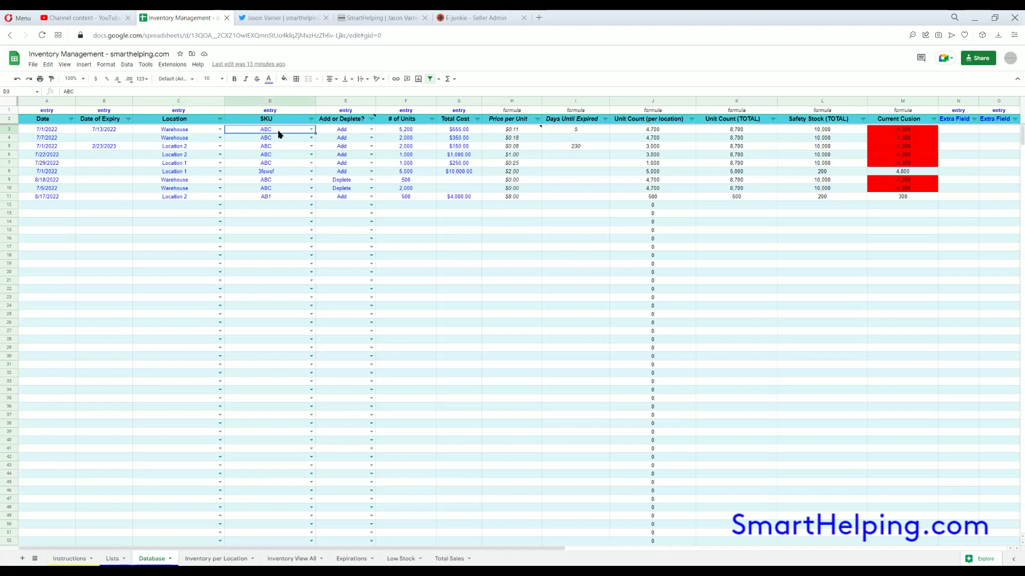
pyautogui.click(359, 131)
pyautogui.click(412, 130)
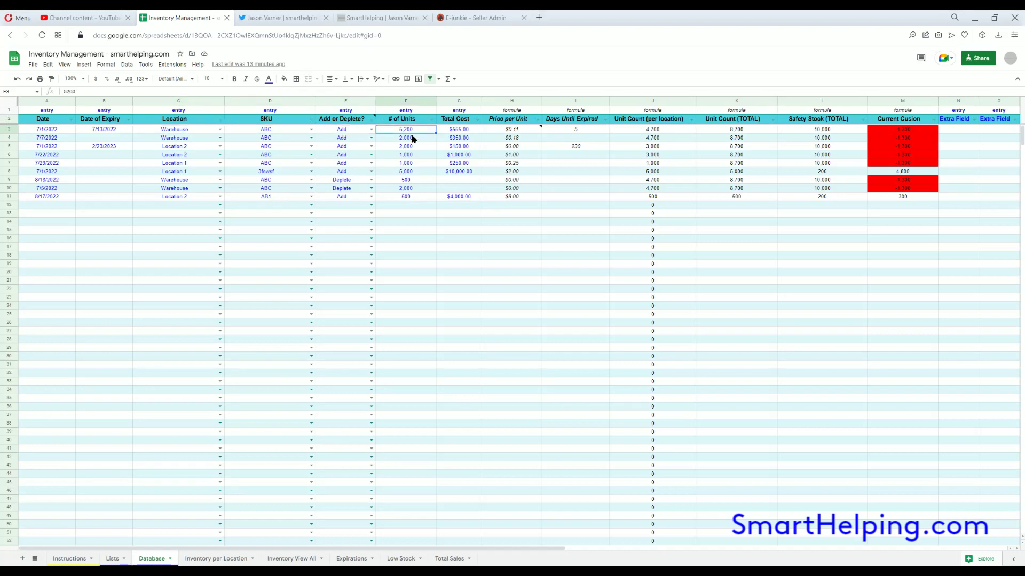
pyautogui.click(464, 133)
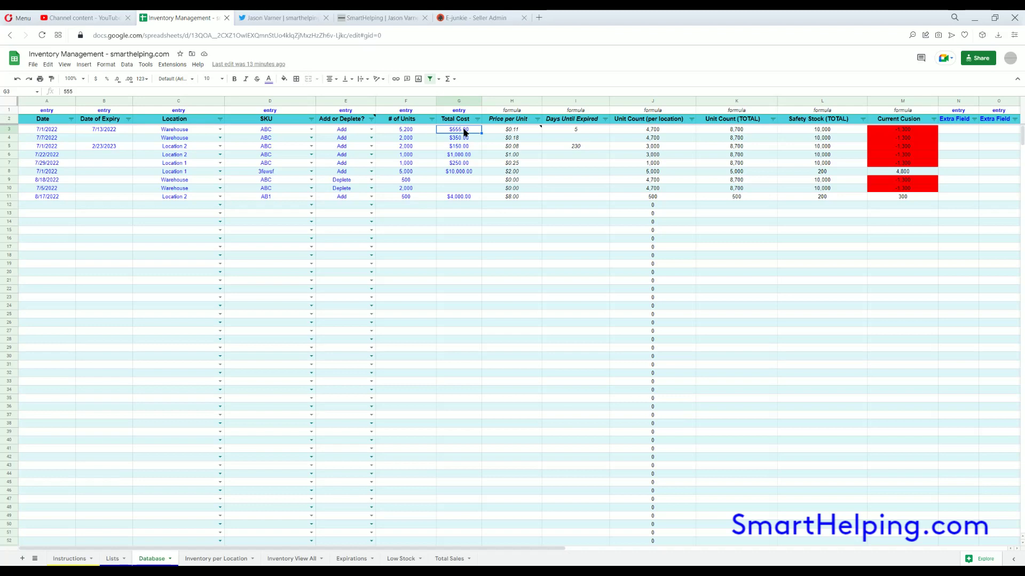
pyautogui.click(347, 129)
pyautogui.click(464, 131)
pyautogui.moveTo(351, 551); pyautogui.dragTo(519, 550)
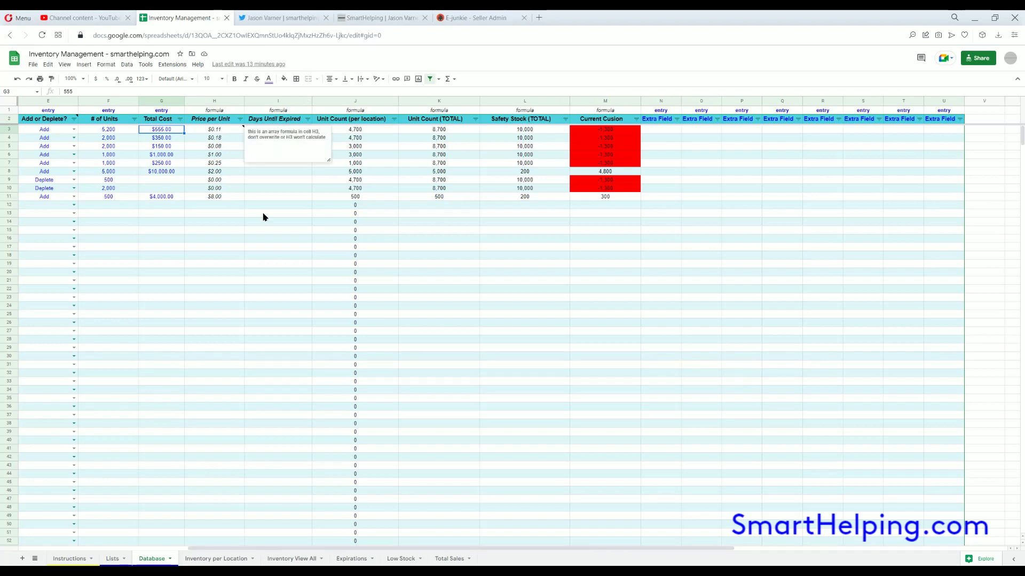
pyautogui.click(299, 197)
pyautogui.click(281, 131)
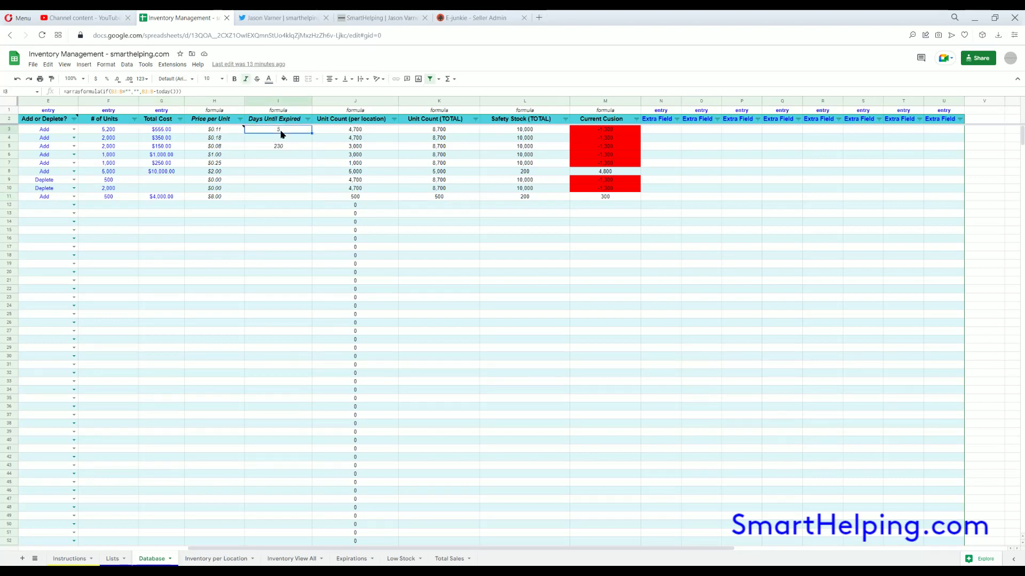
pyautogui.click(366, 131)
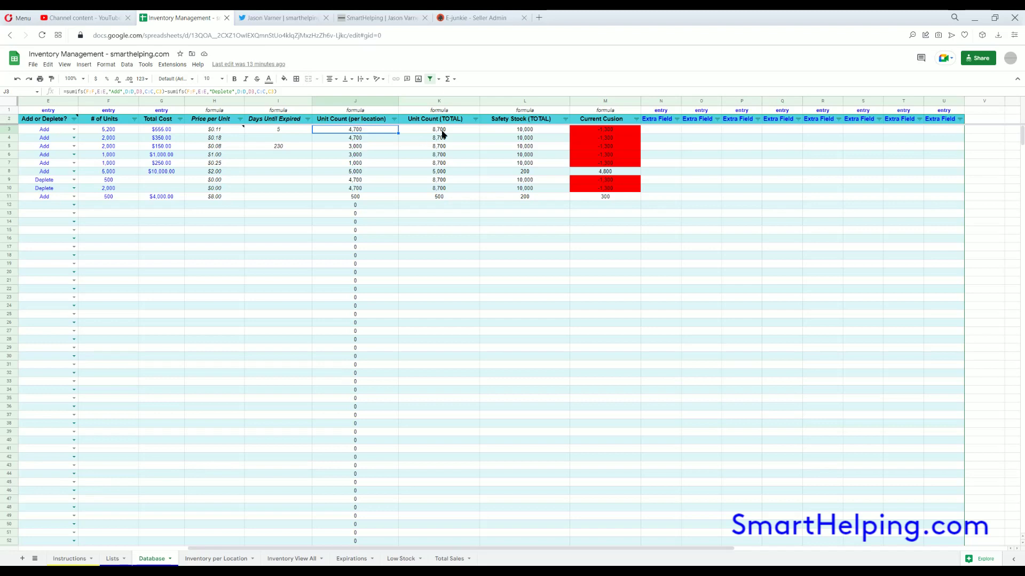
pyautogui.click(445, 146)
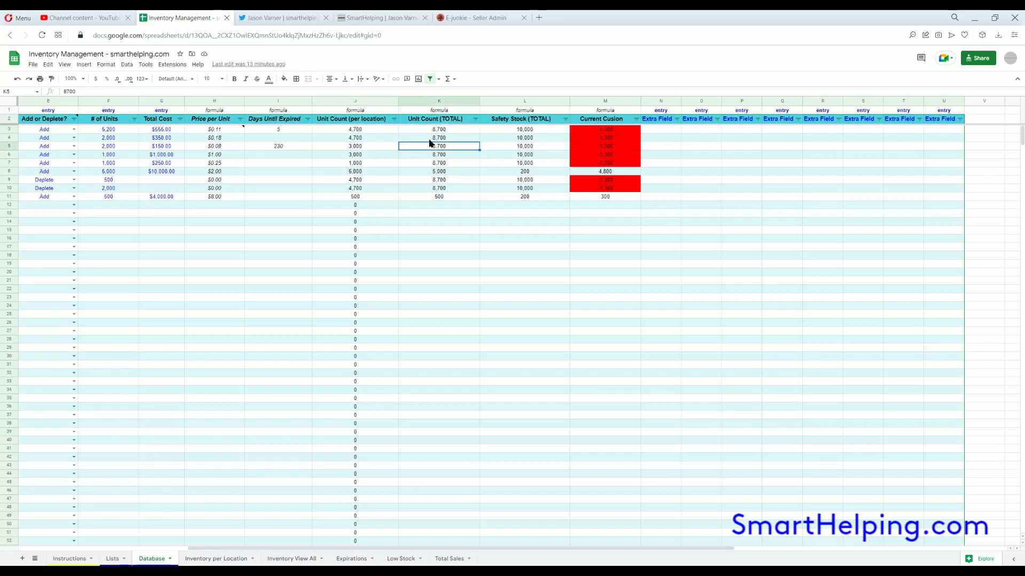
pyautogui.click(532, 131)
pyautogui.click(533, 155)
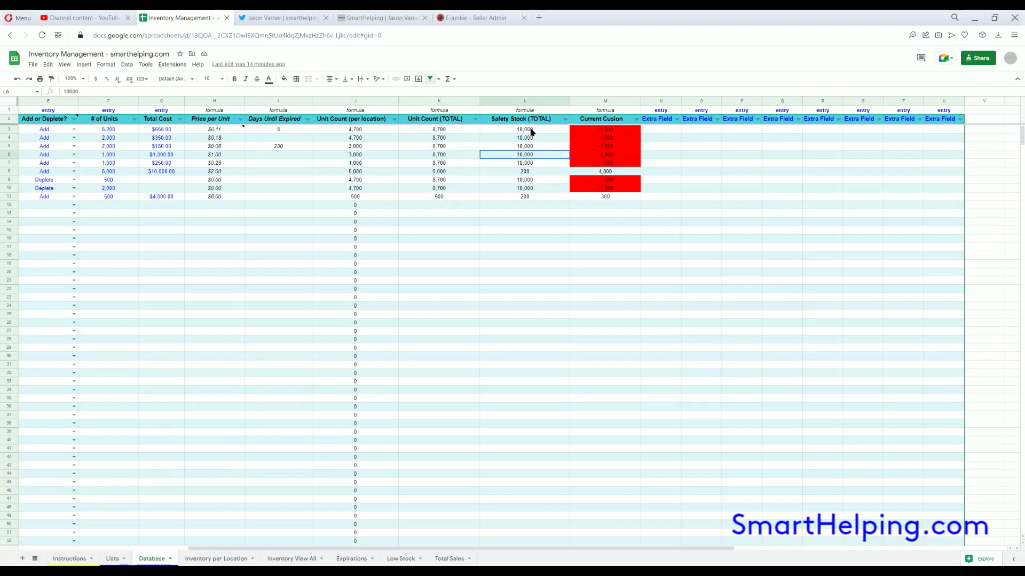
pyautogui.press('Right')
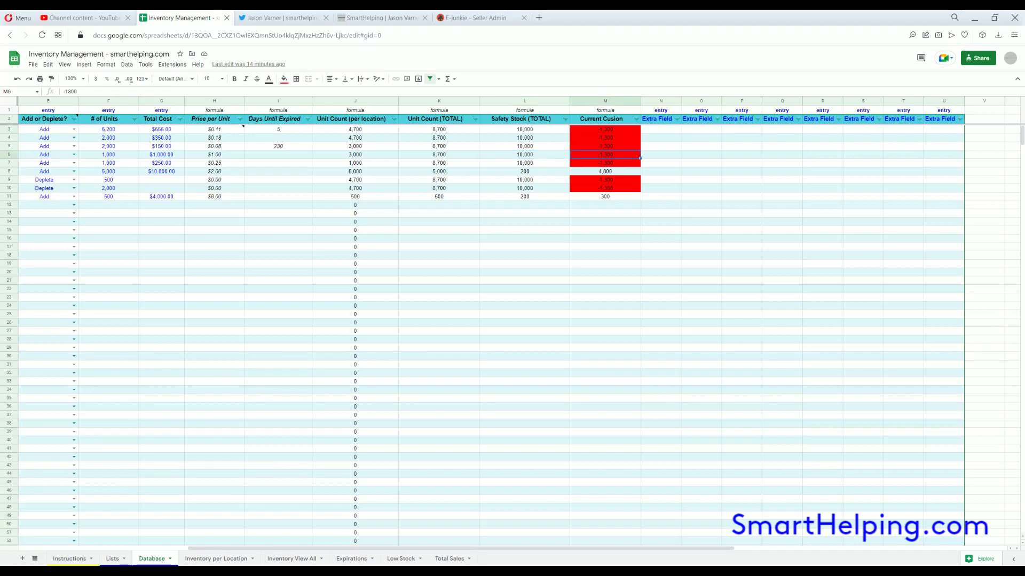
pyautogui.press('Down')
pyautogui.press('Down')
pyautogui.press('Down')
pyautogui.press('Down')
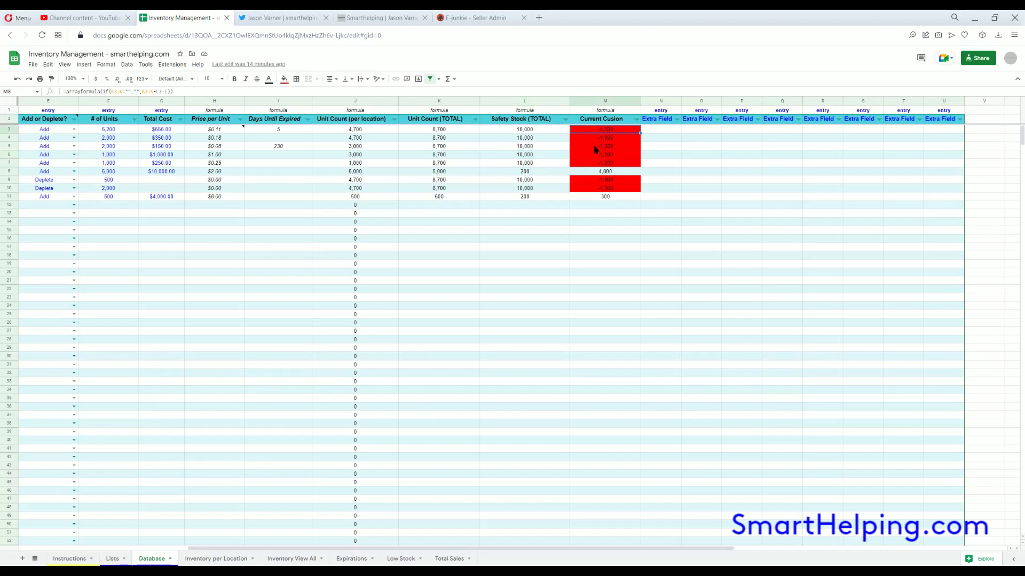
pyautogui.click(599, 156)
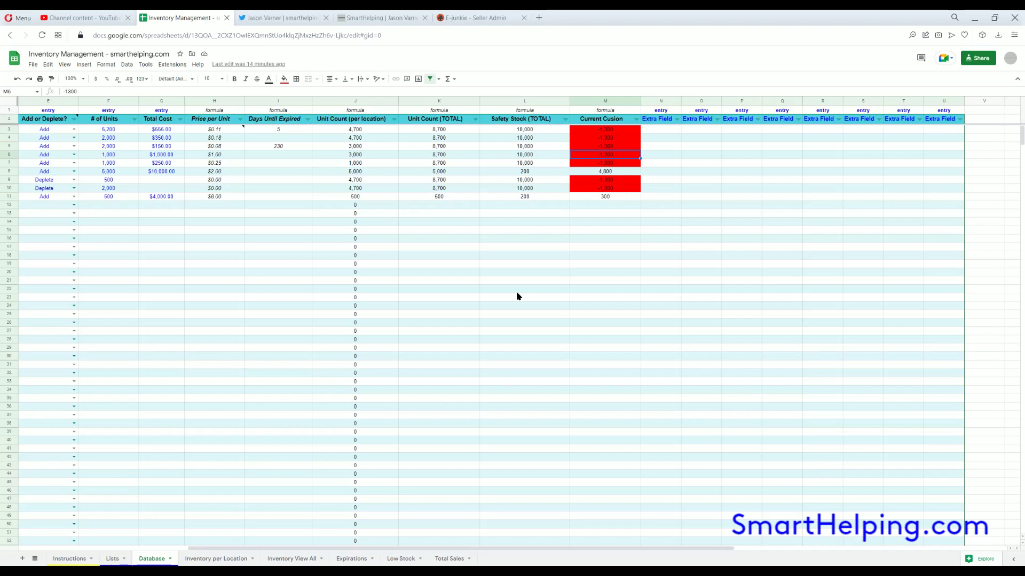
pyautogui.moveTo(394, 548); pyautogui.dragTo(295, 544)
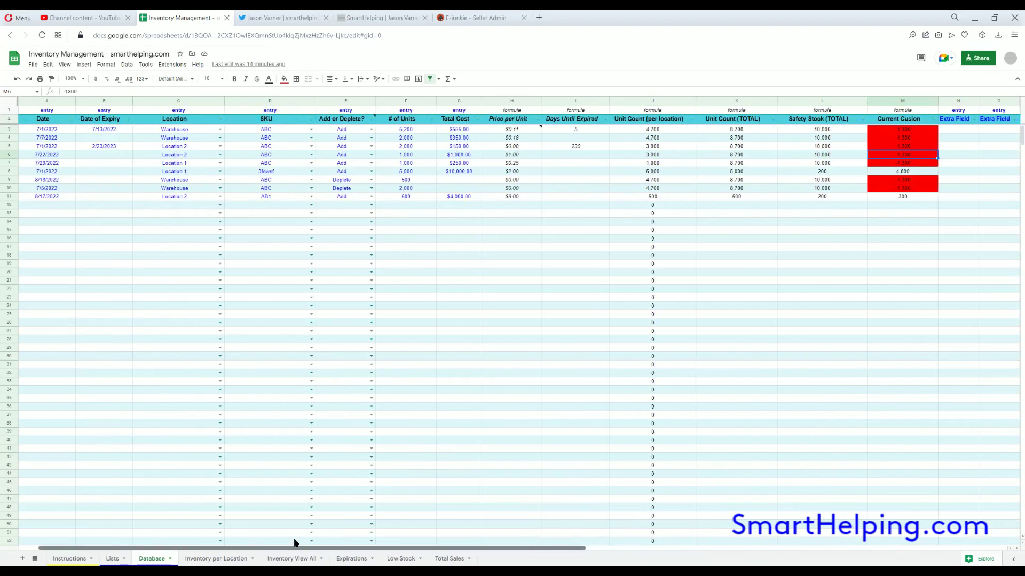
pyautogui.click(198, 207)
pyautogui.click(251, 208)
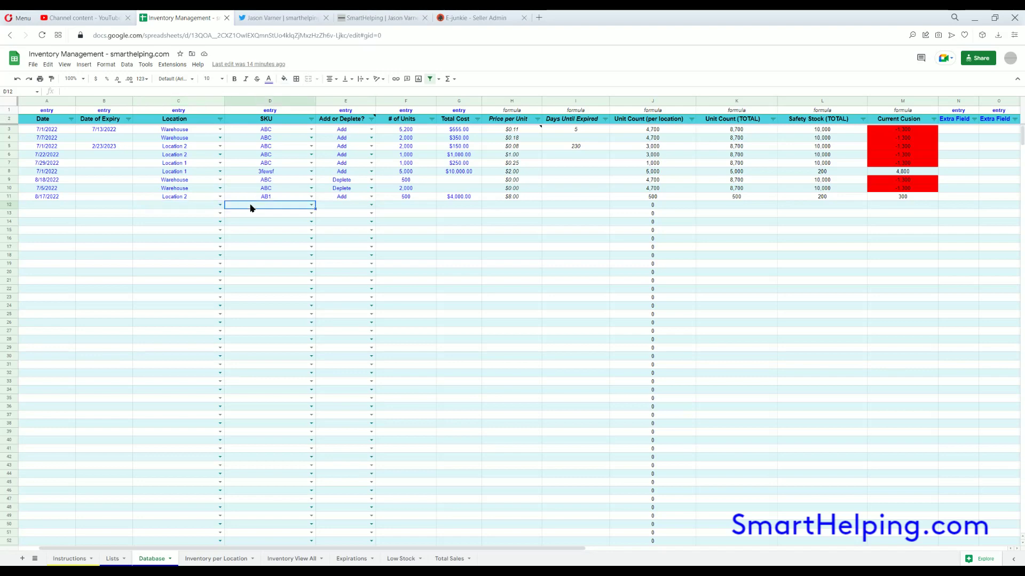
pyautogui.moveTo(455, 549); pyautogui.dragTo(650, 548)
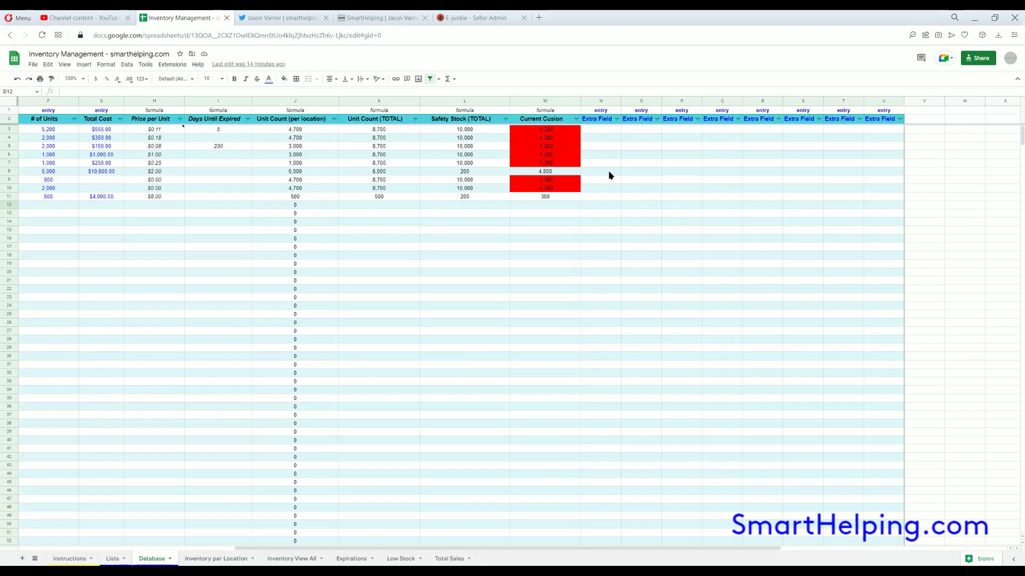
pyautogui.click(606, 131)
pyautogui.click(626, 131)
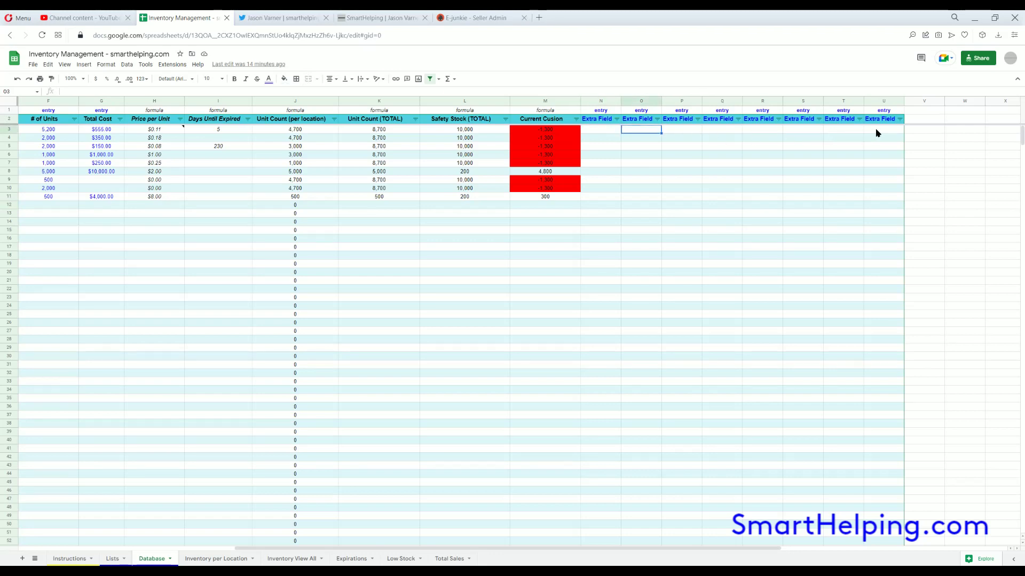
pyautogui.moveTo(878, 133); pyautogui.dragTo(597, 132)
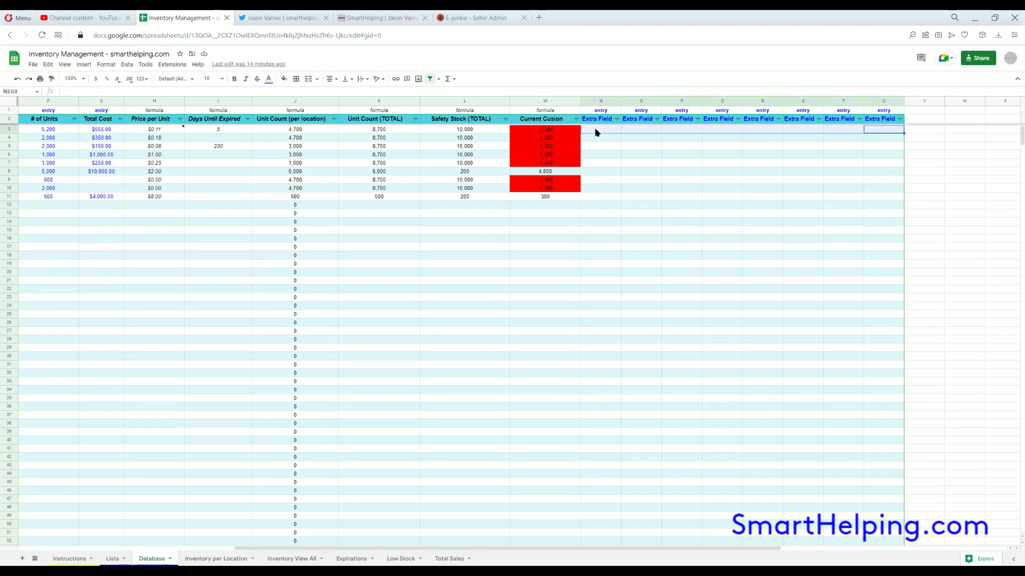
pyautogui.click(597, 132)
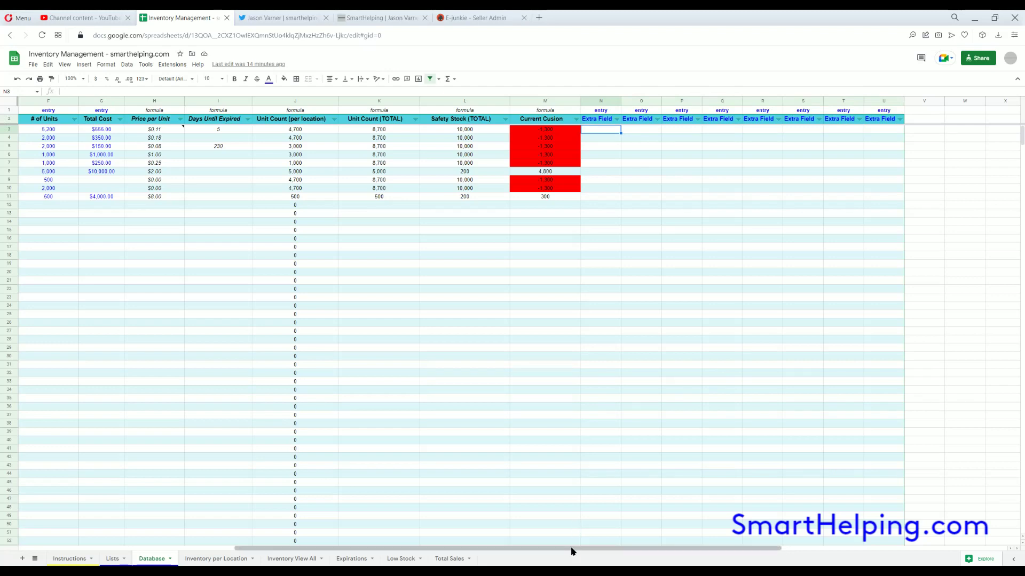
pyautogui.moveTo(571, 552); pyautogui.dragTo(260, 279)
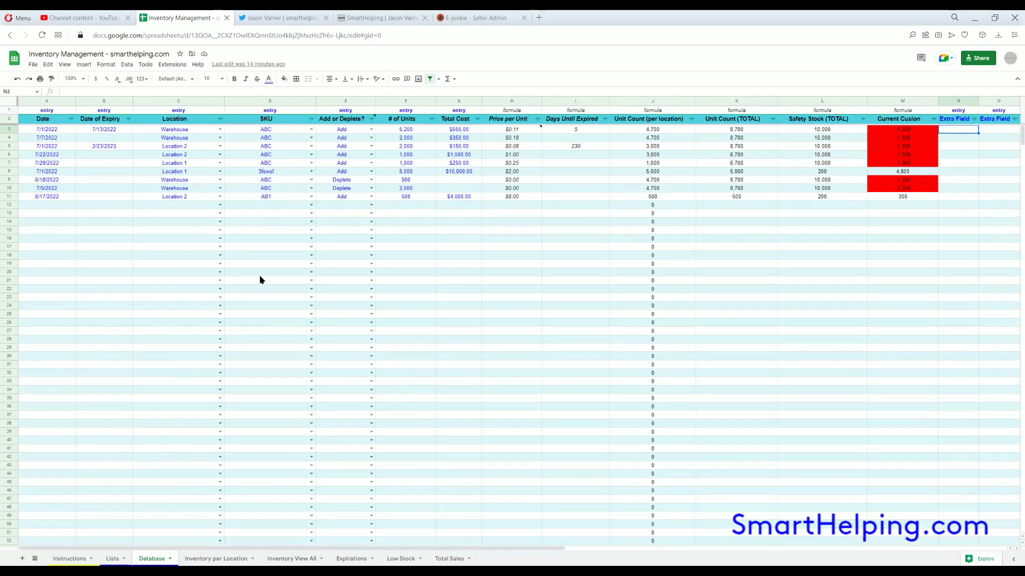
pyautogui.click(260, 274)
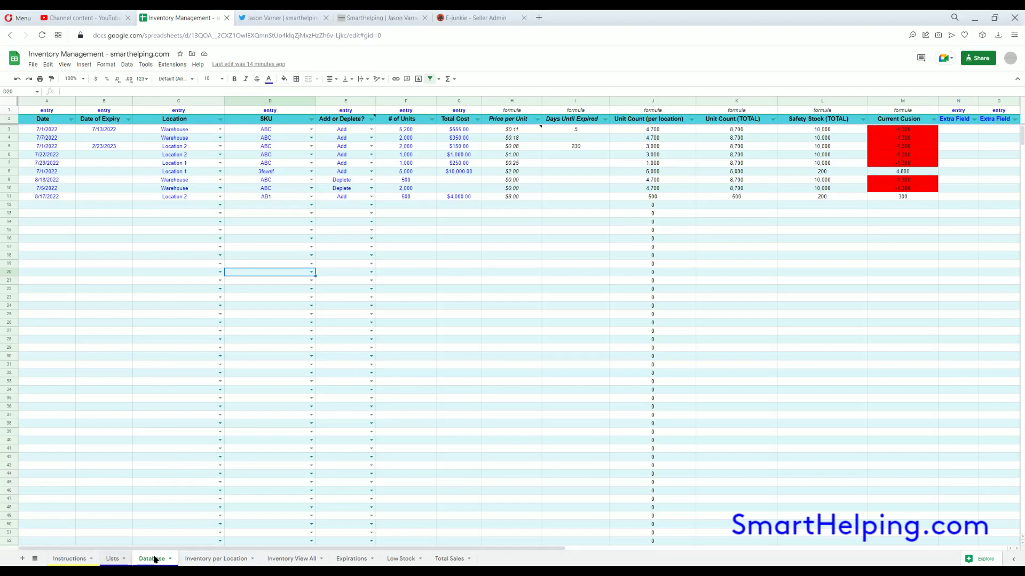
# On Inventory per Location, highlight the Current Stock Available figures and the location names
pyautogui.click(216, 559)
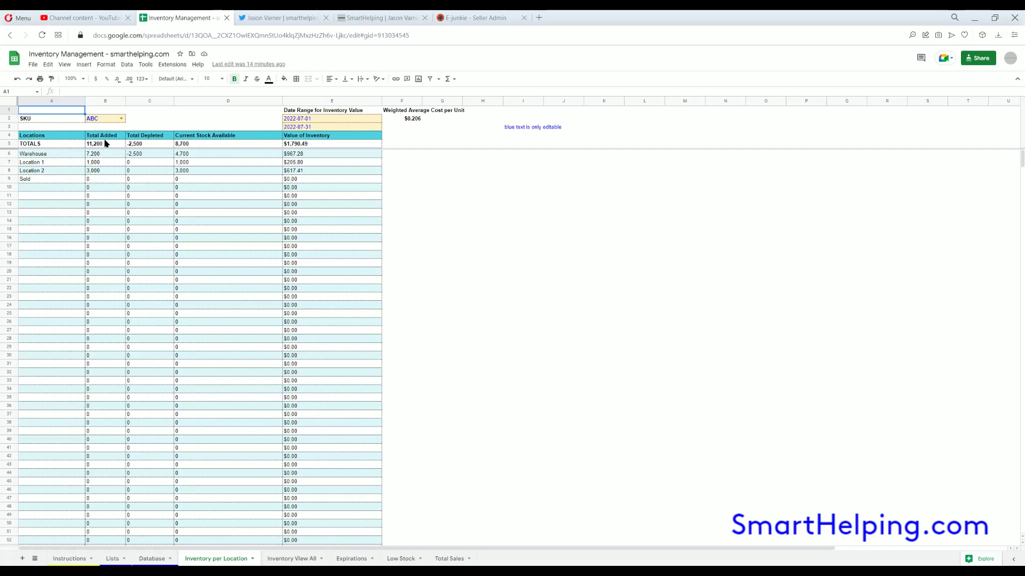
pyautogui.click(203, 136)
pyautogui.moveTo(202, 155); pyautogui.dragTo(203, 189)
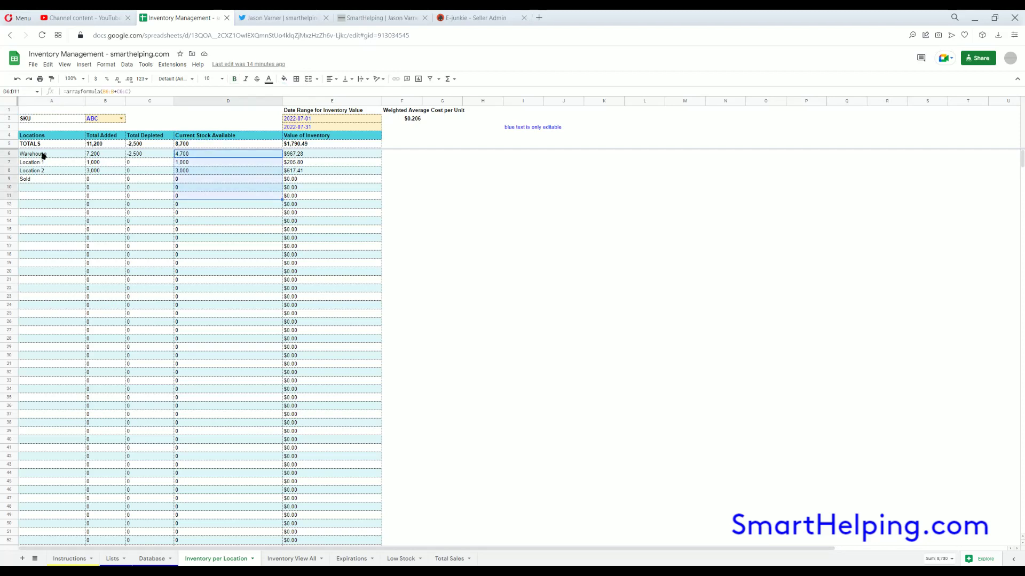
pyautogui.moveTo(42, 156); pyautogui.dragTo(42, 188)
# Switch the B2 SKU dropdown to AB1, then to 3fewsf
pyautogui.click(107, 120)
pyautogui.click(122, 119)
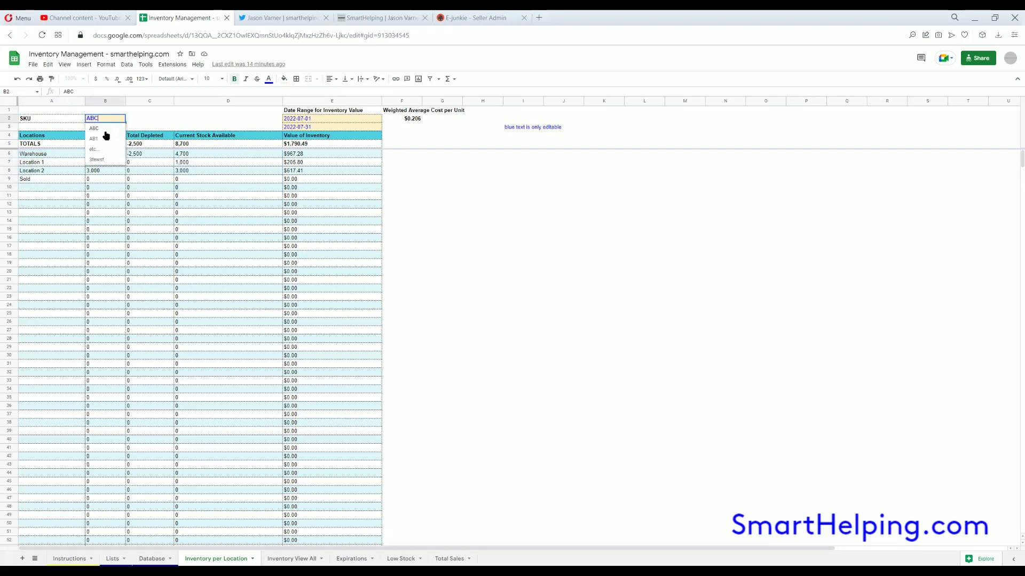
pyautogui.click(99, 140)
pyautogui.click(122, 119)
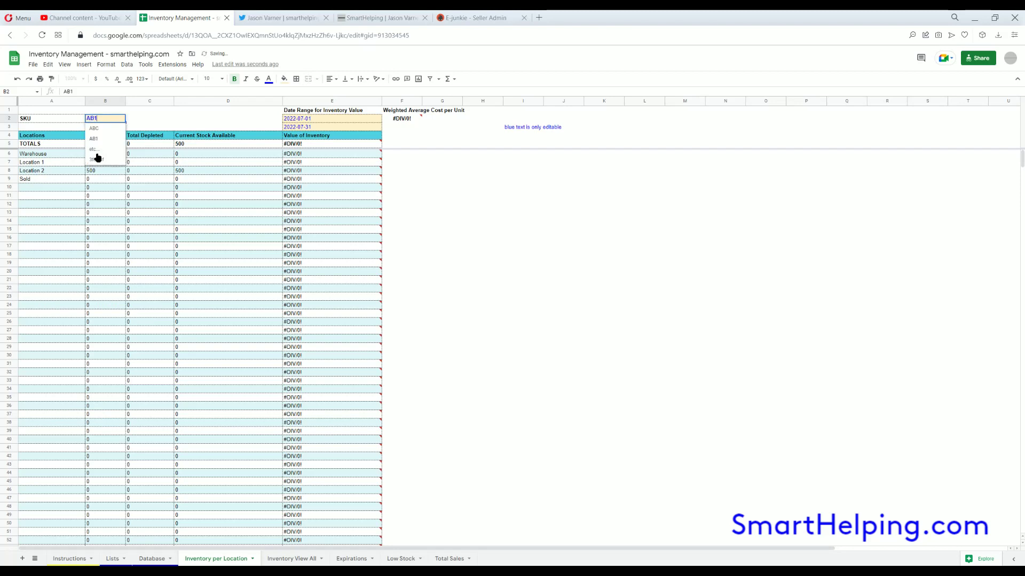
pyautogui.click(97, 161)
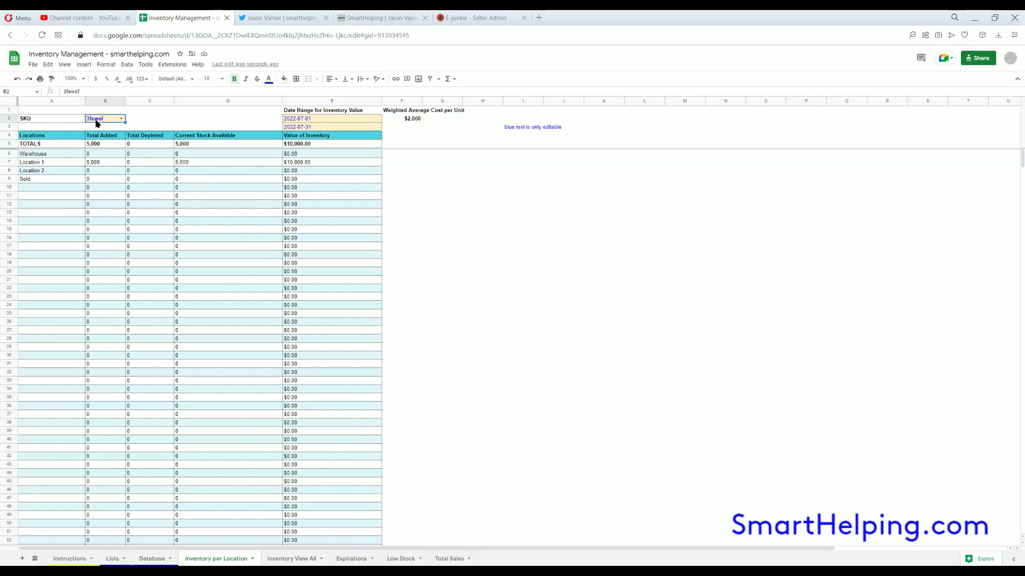
# Review the Value of Inventory totals and range start date, then view Inventory View All
pyautogui.click(298, 145)
pyautogui.click(302, 163)
pyautogui.click(302, 213)
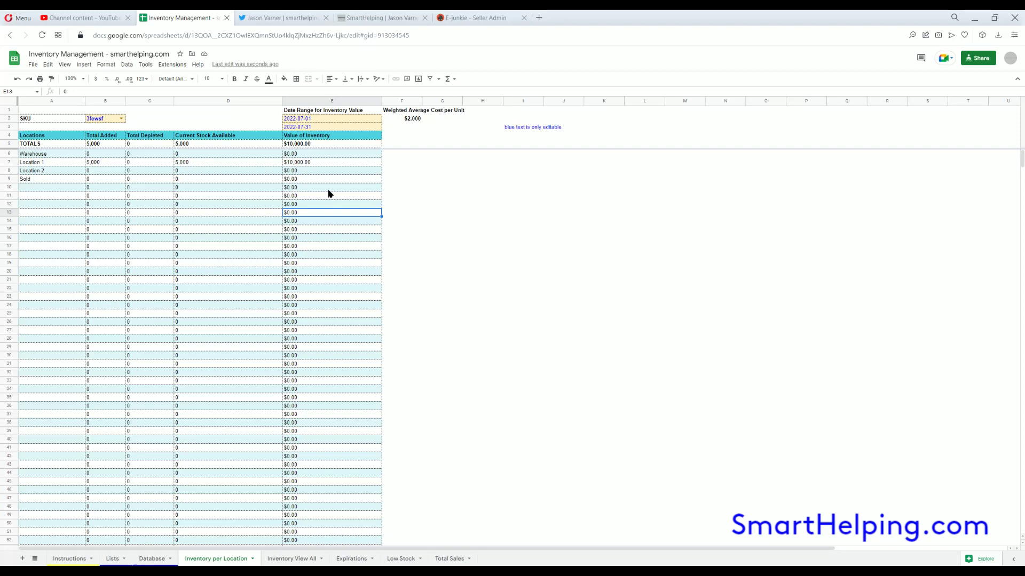
pyautogui.click(318, 119)
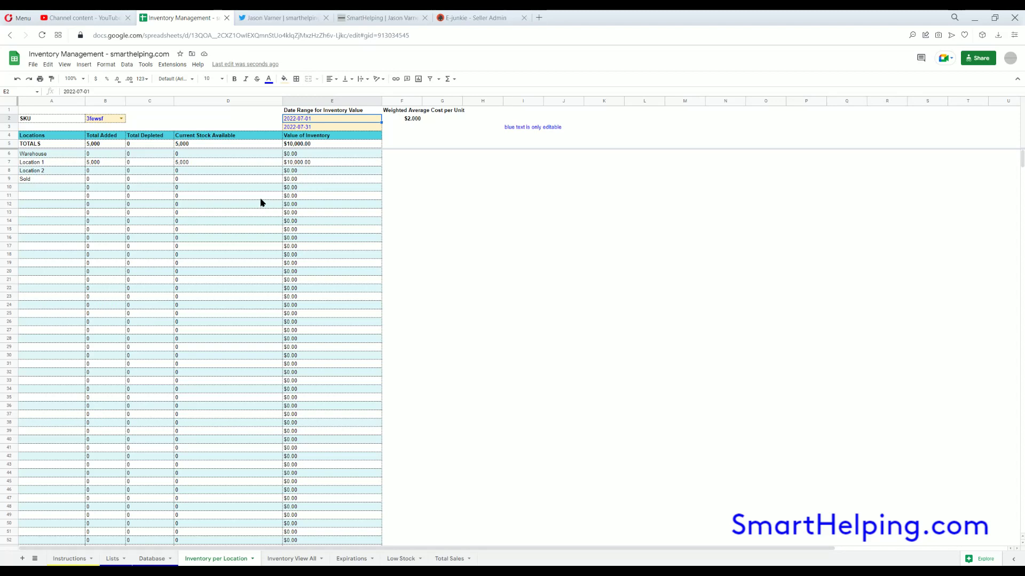
pyautogui.click(287, 561)
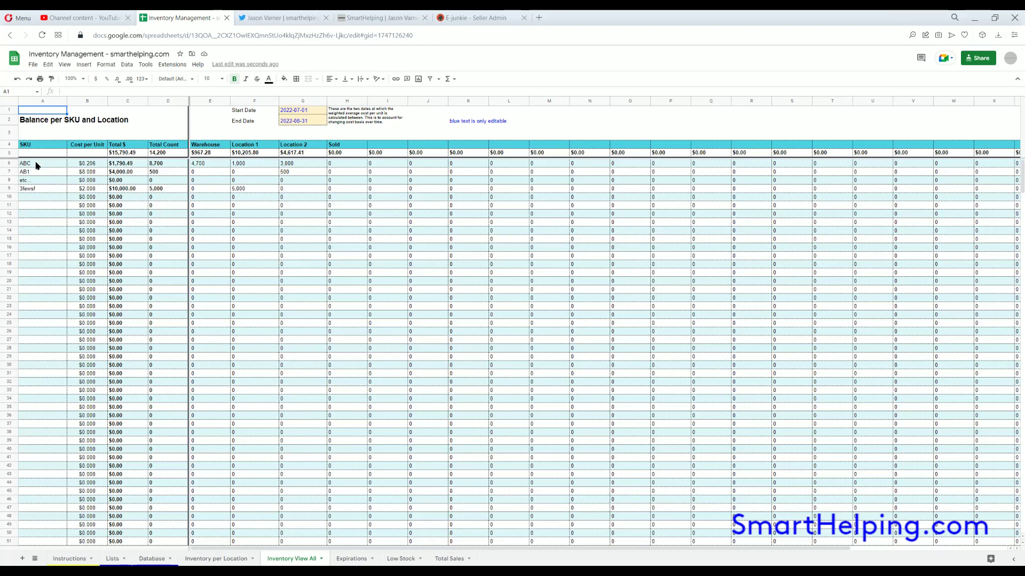
pyautogui.moveTo(38, 163); pyautogui.dragTo(37, 321)
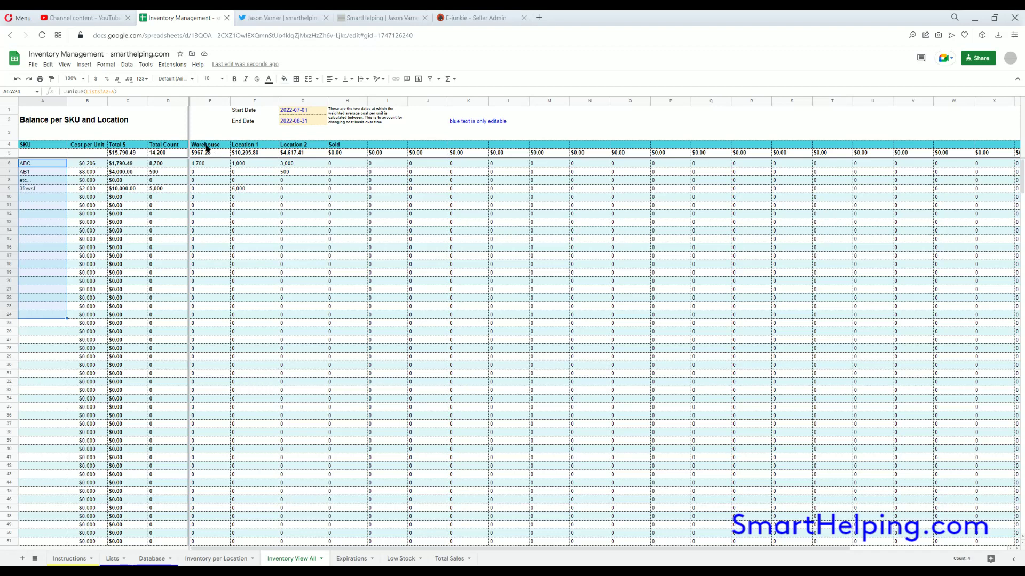
pyautogui.moveTo(206, 145); pyautogui.dragTo(517, 153)
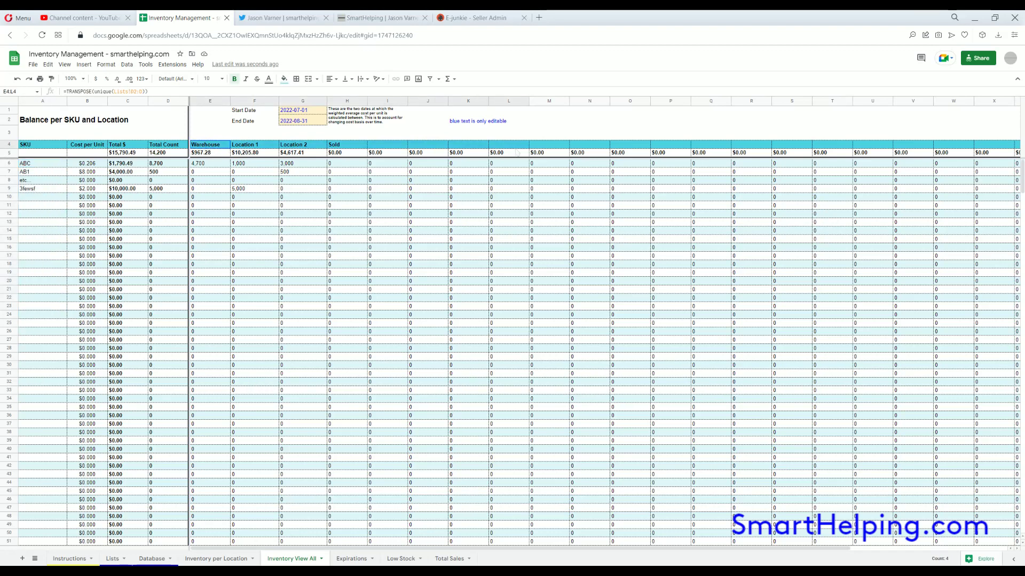
pyautogui.click(208, 164)
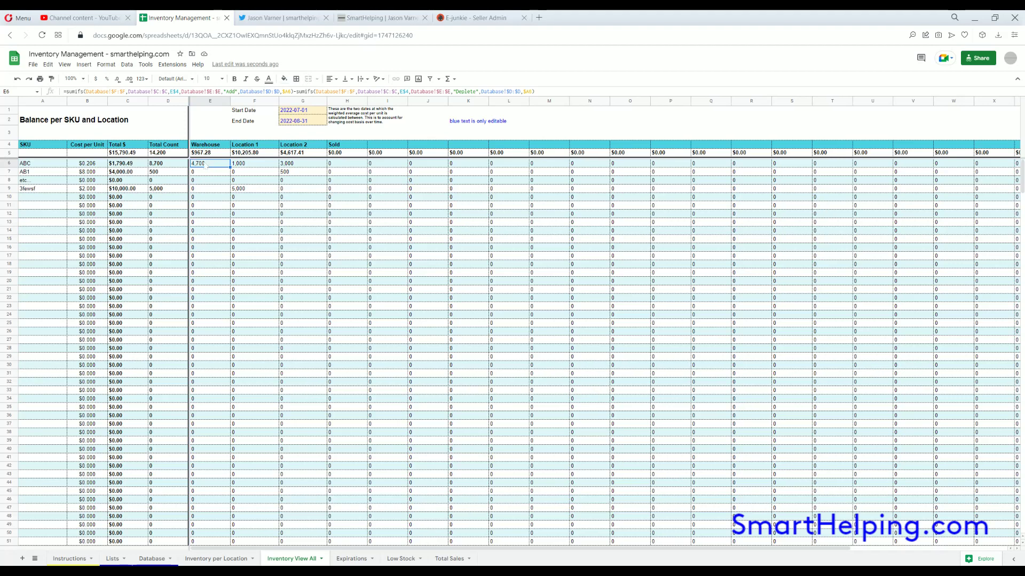
pyautogui.click(589, 120)
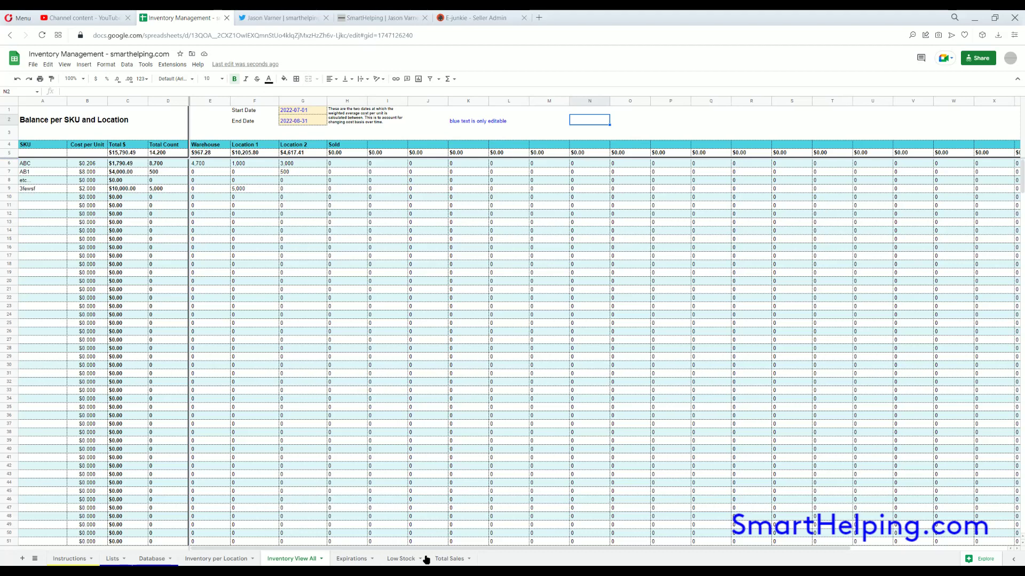
pyautogui.moveTo(581, 551); pyautogui.dragTo(899, 235)
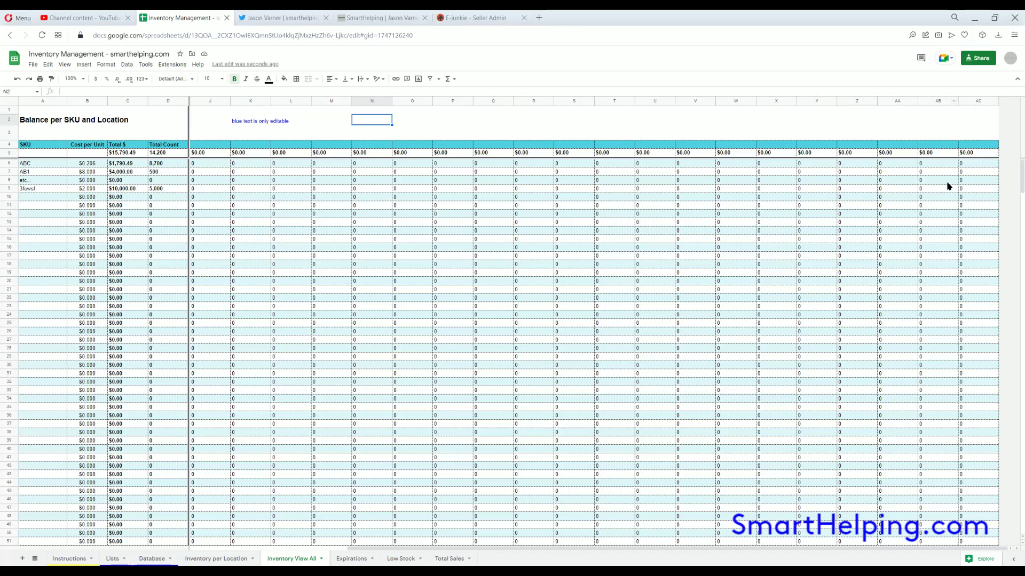
pyautogui.scroll(-20, 586, 396)
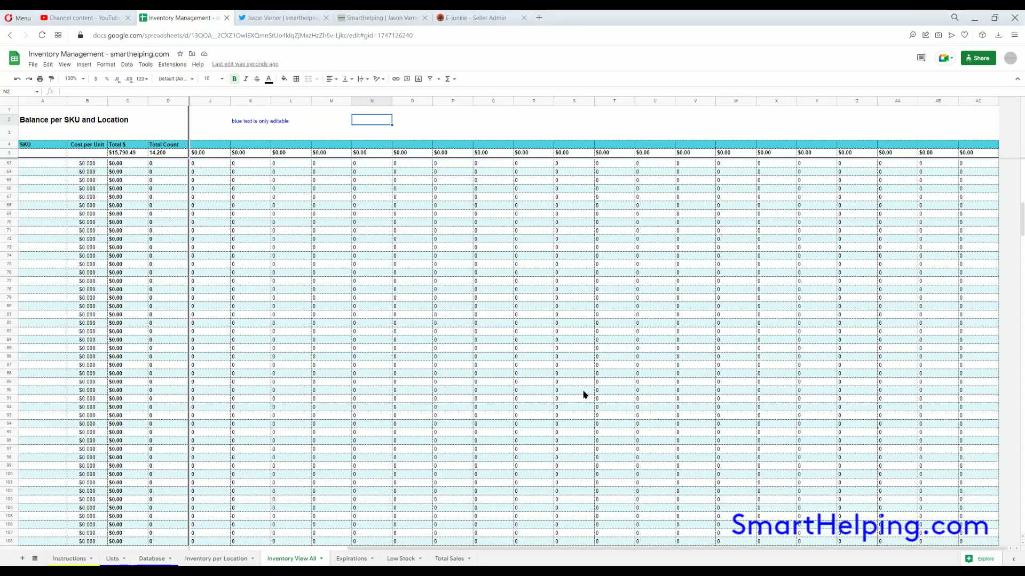
pyautogui.scroll(-20, 586, 396)
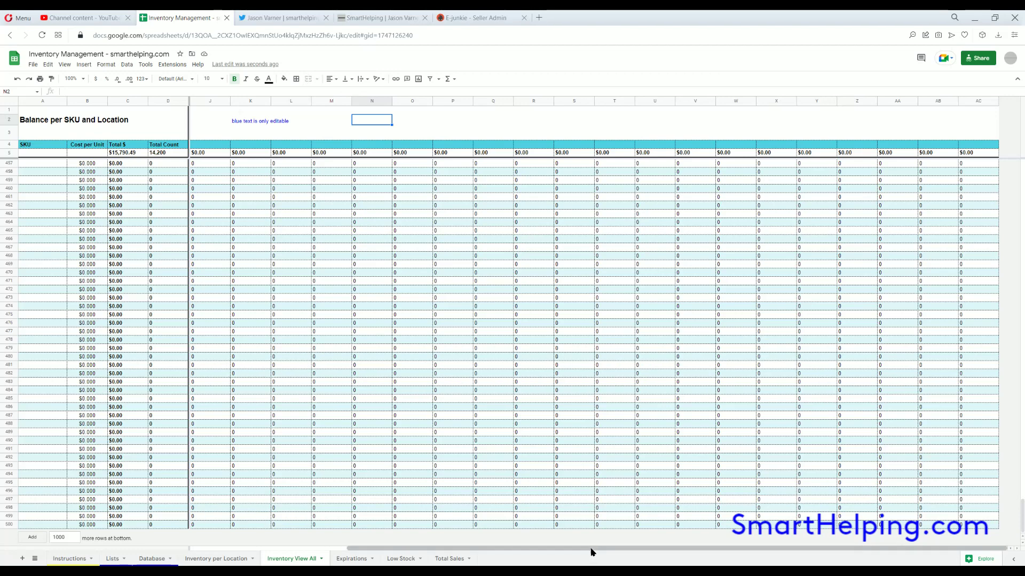
pyautogui.moveTo(591, 549); pyautogui.dragTo(405, 549)
pyautogui.scroll(20, 85, 411)
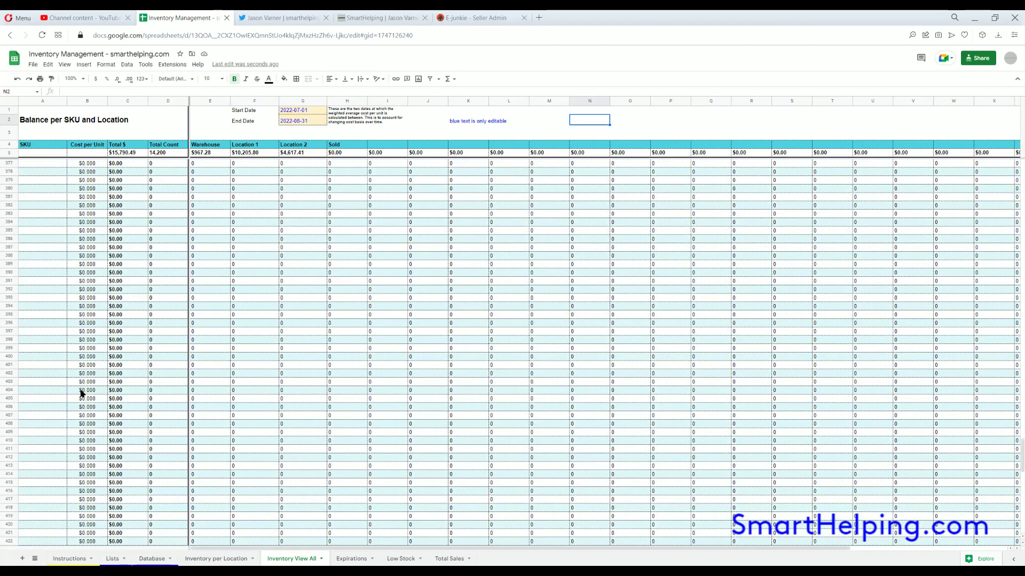
pyautogui.scroll(-20, 87, 419)
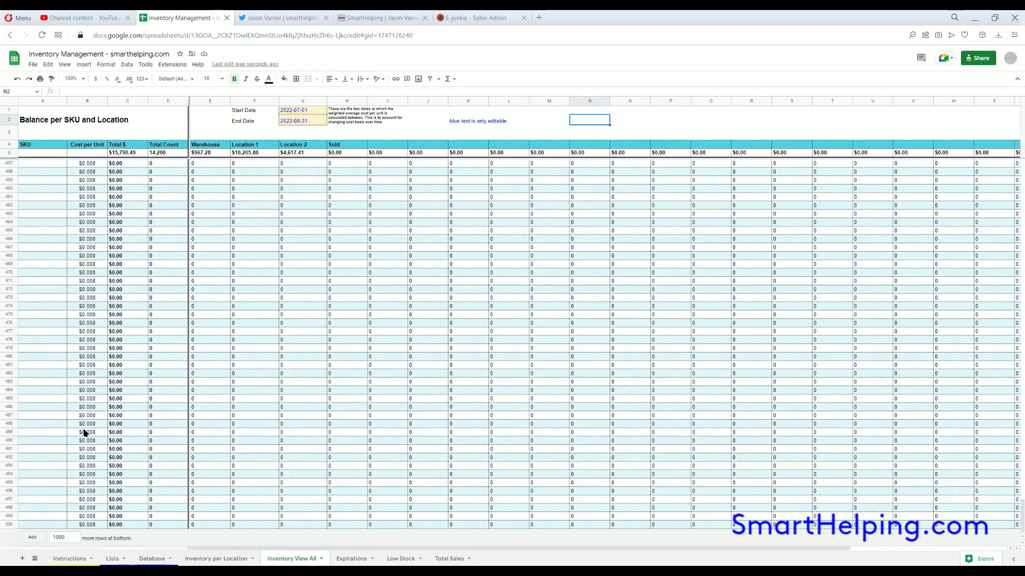
pyautogui.click(69, 538)
pyautogui.click(303, 398)
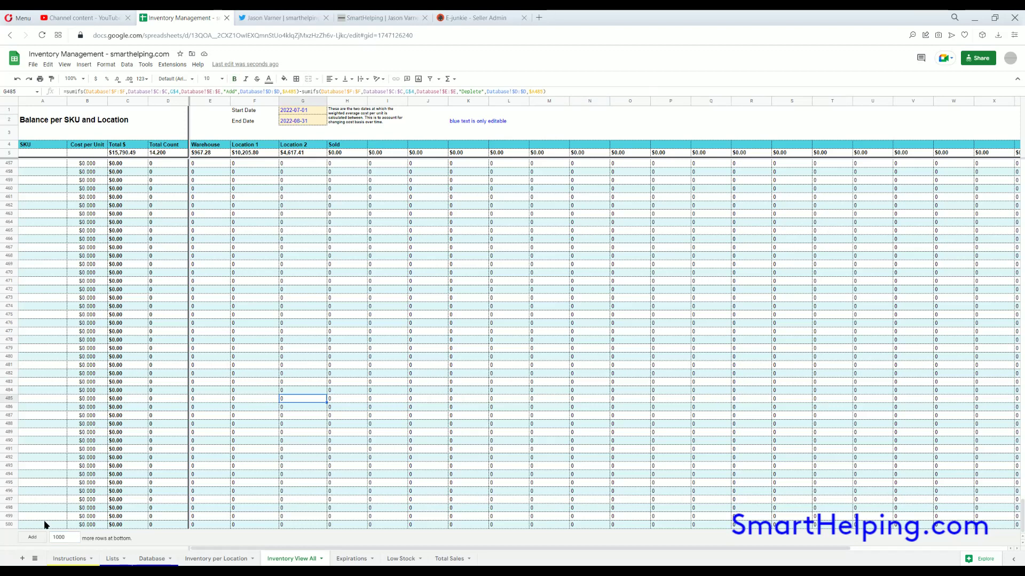
pyautogui.moveTo(53, 526); pyautogui.dragTo(448, 528)
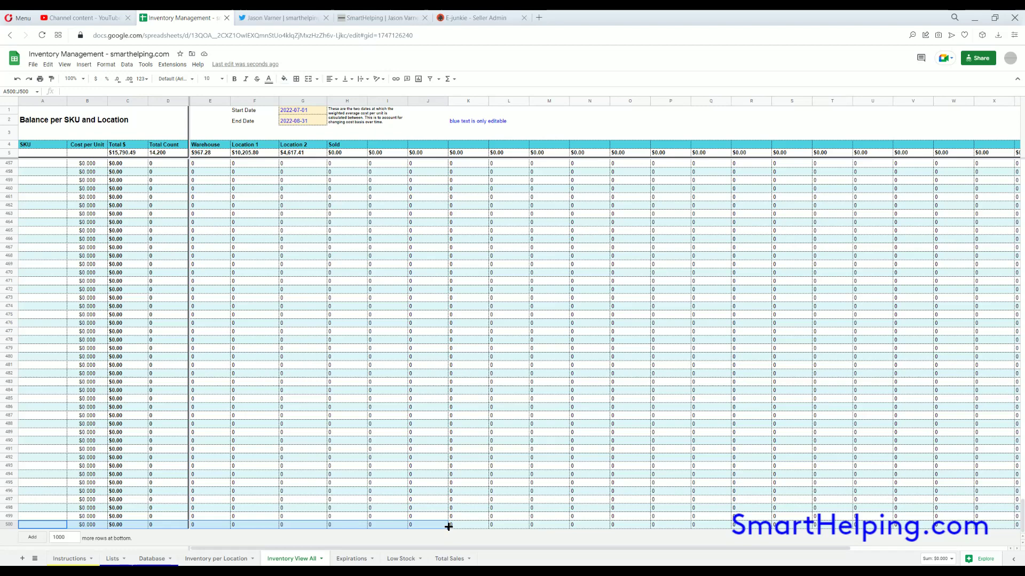
pyautogui.click(289, 418)
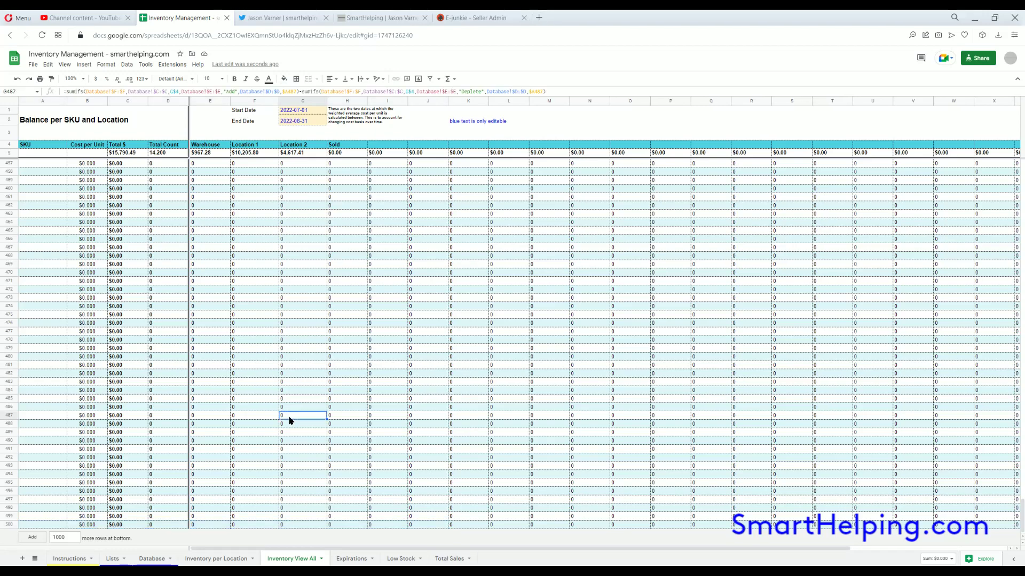
pyautogui.scroll(20, 289, 420)
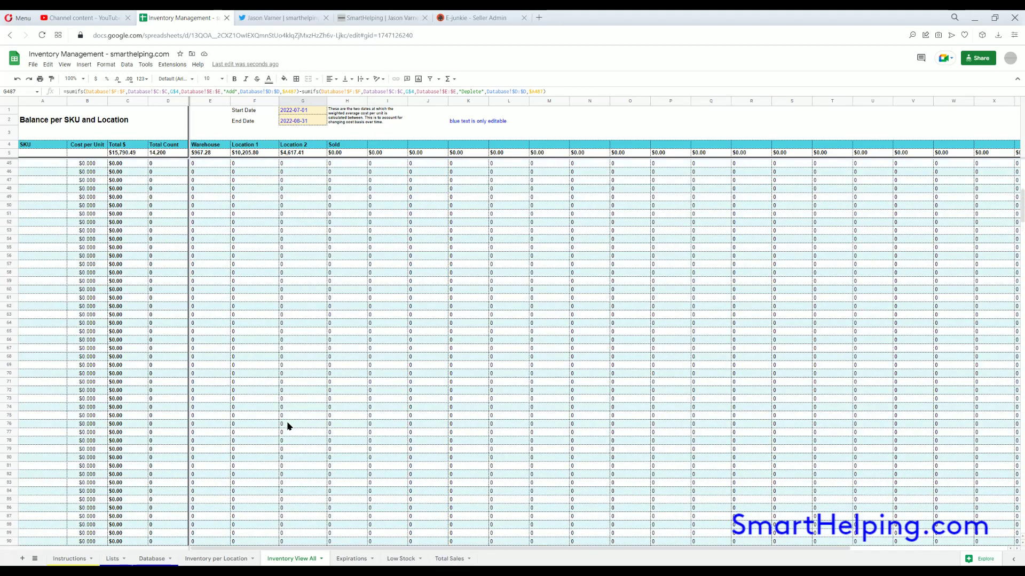
pyautogui.scroll(7, 289, 426)
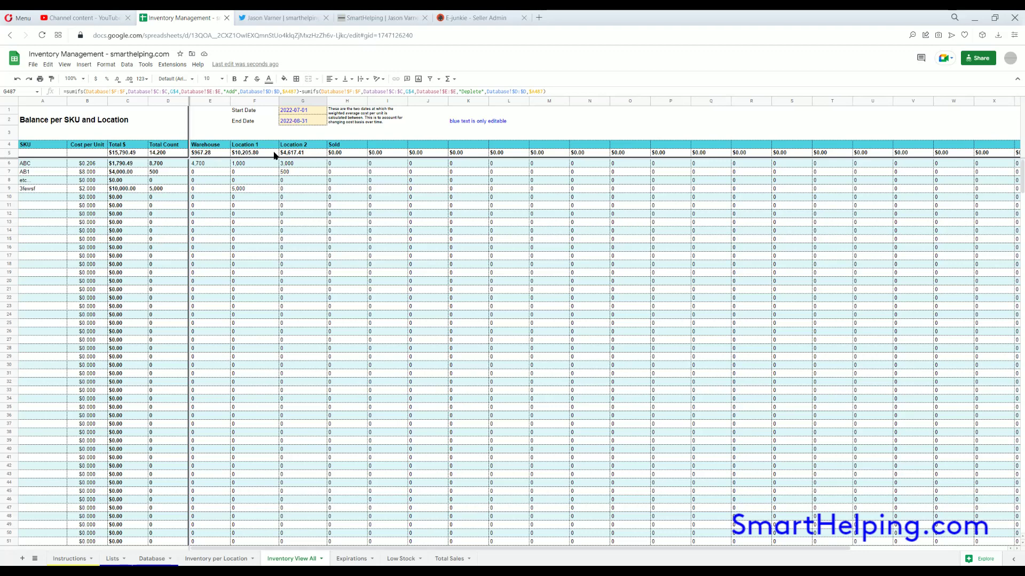
pyautogui.click(217, 134)
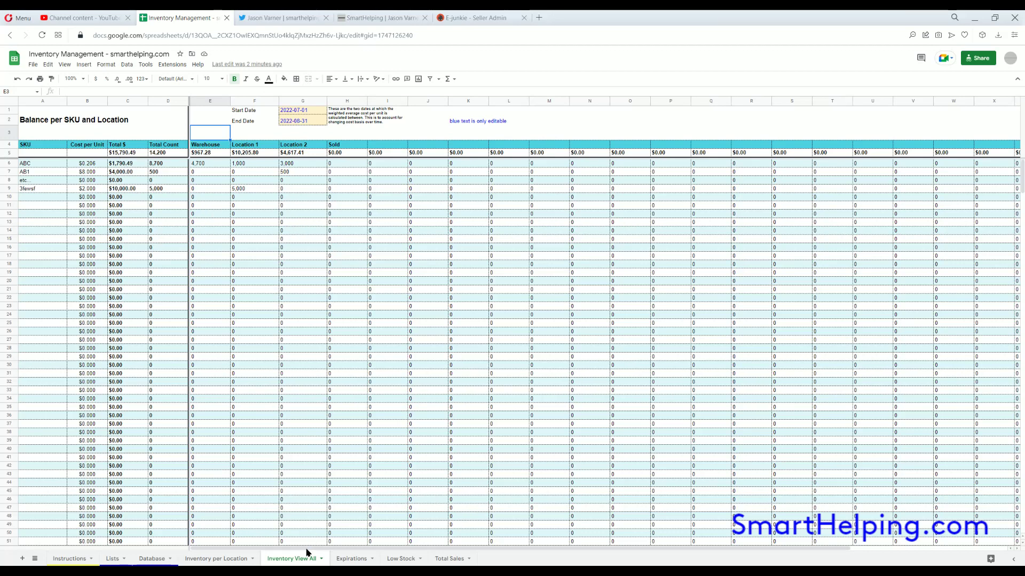
# Pass through the Expirations sheet and land on the Database sheet
pyautogui.click(352, 559)
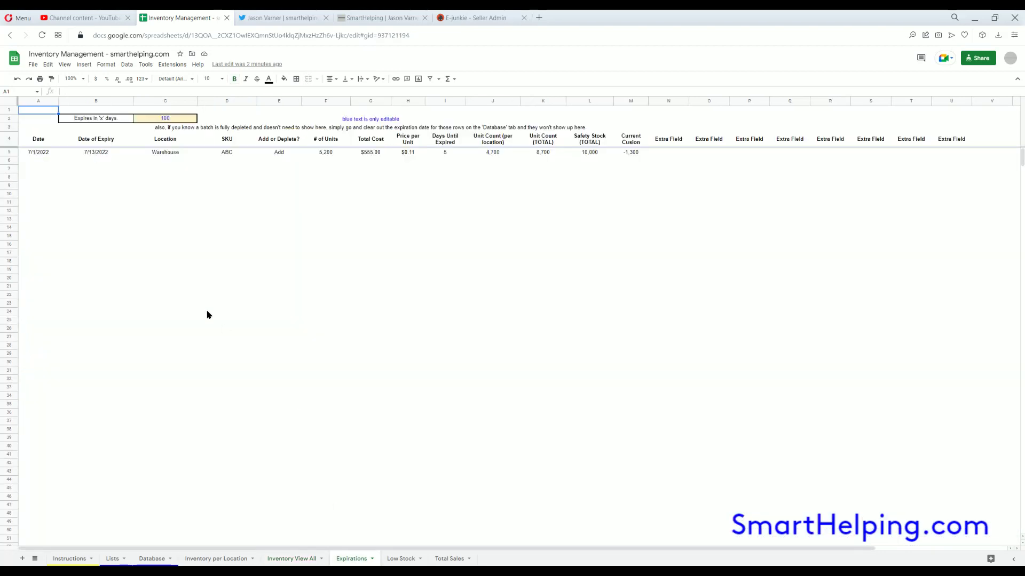
pyautogui.click(152, 559)
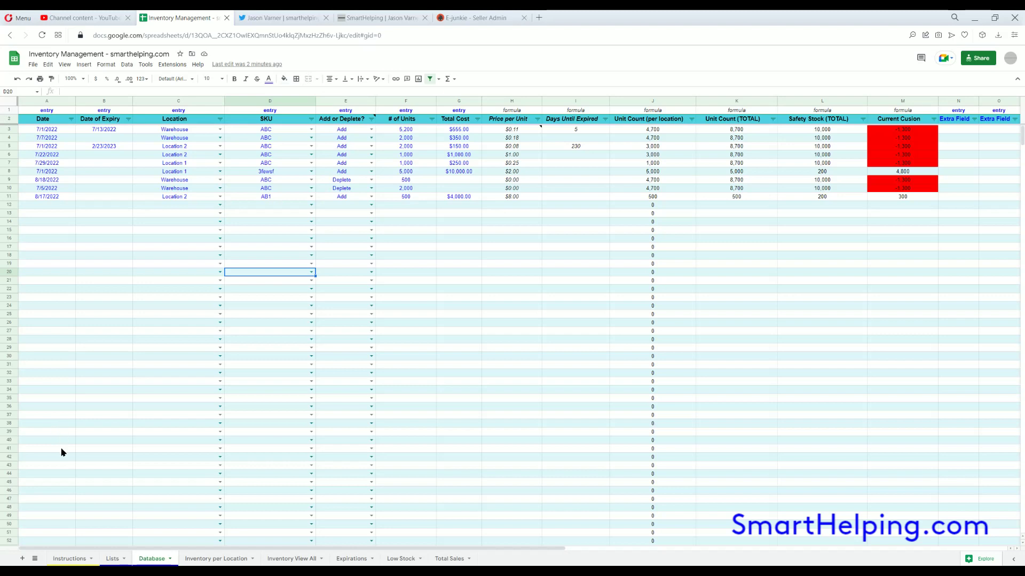
pyautogui.click(357, 132)
pyautogui.click(354, 138)
pyautogui.click(351, 145)
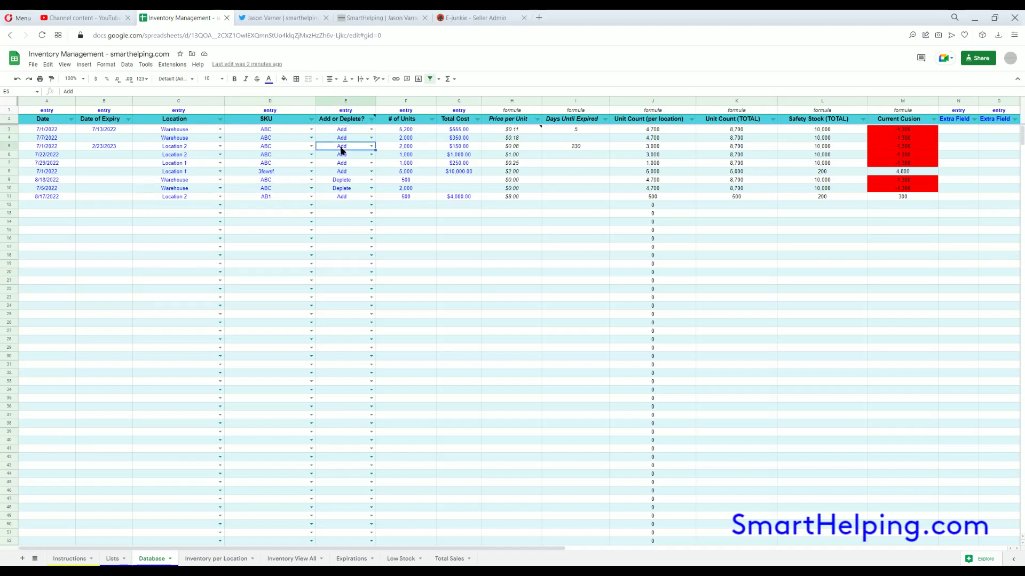
pyautogui.click(280, 132)
pyautogui.click(186, 133)
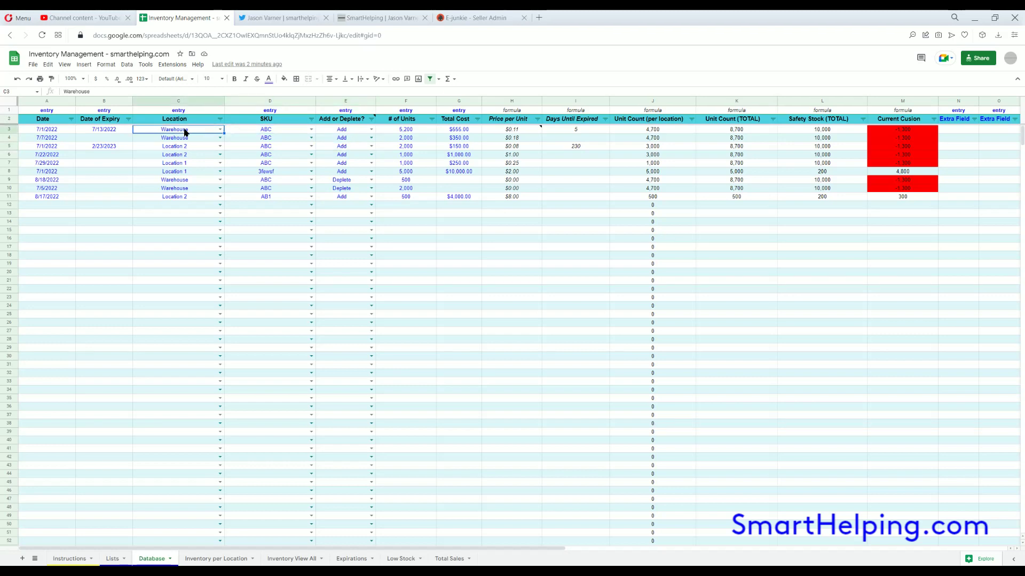
pyautogui.click(346, 132)
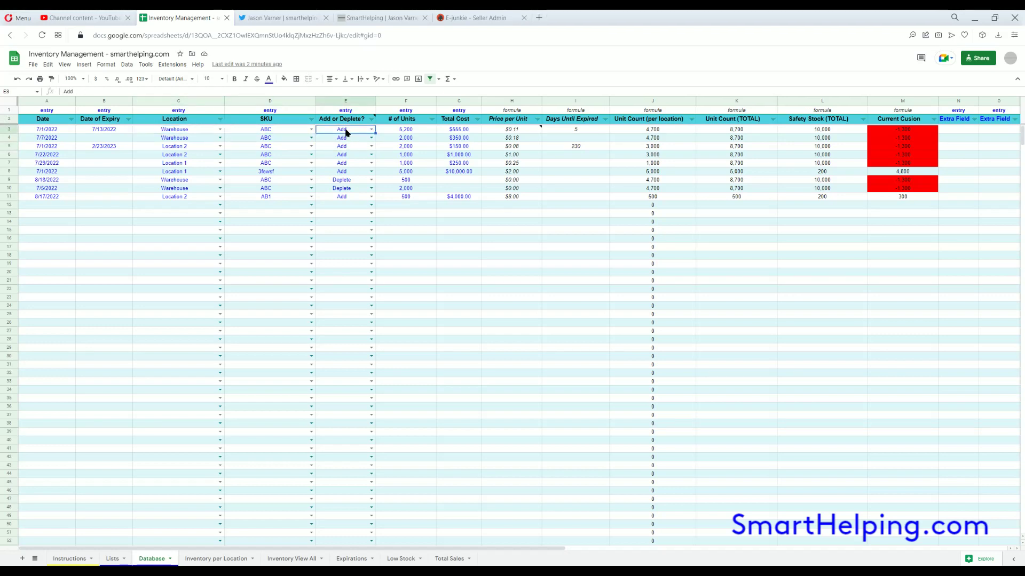
pyautogui.click(406, 133)
pyautogui.click(347, 131)
# Inspect the Database expiry dates: 7/13/2022 for the first entry, none for the second
pyautogui.click(104, 131)
pyautogui.click(103, 140)
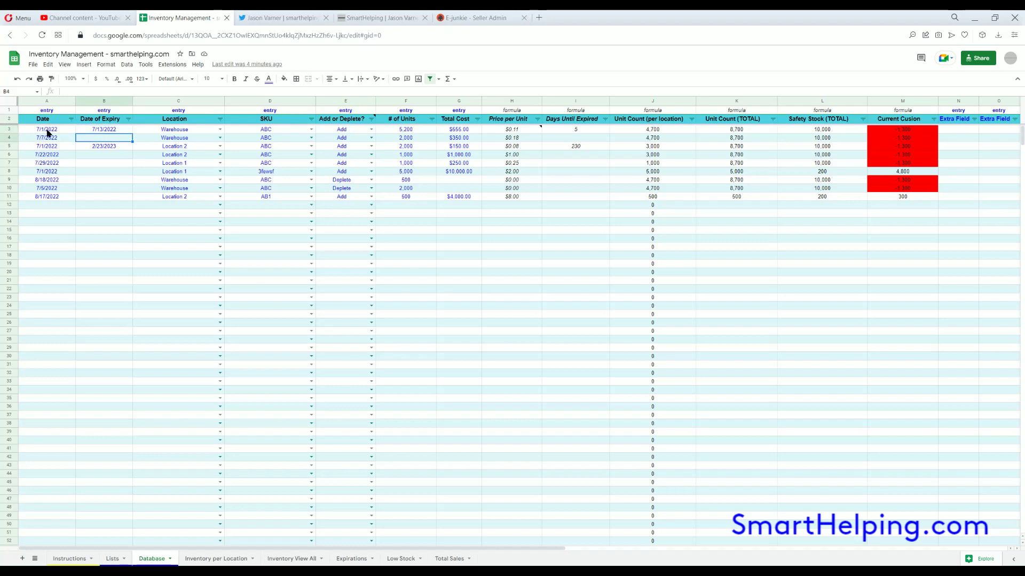
pyautogui.click(111, 130)
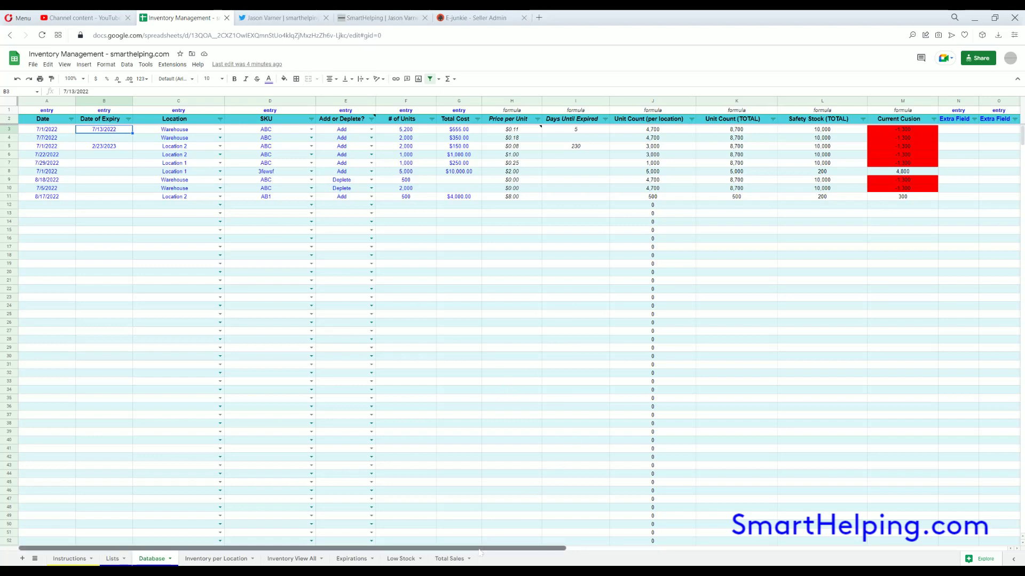
# Set the Expirations threshold in C2 to 10 days
pyautogui.click(352, 559)
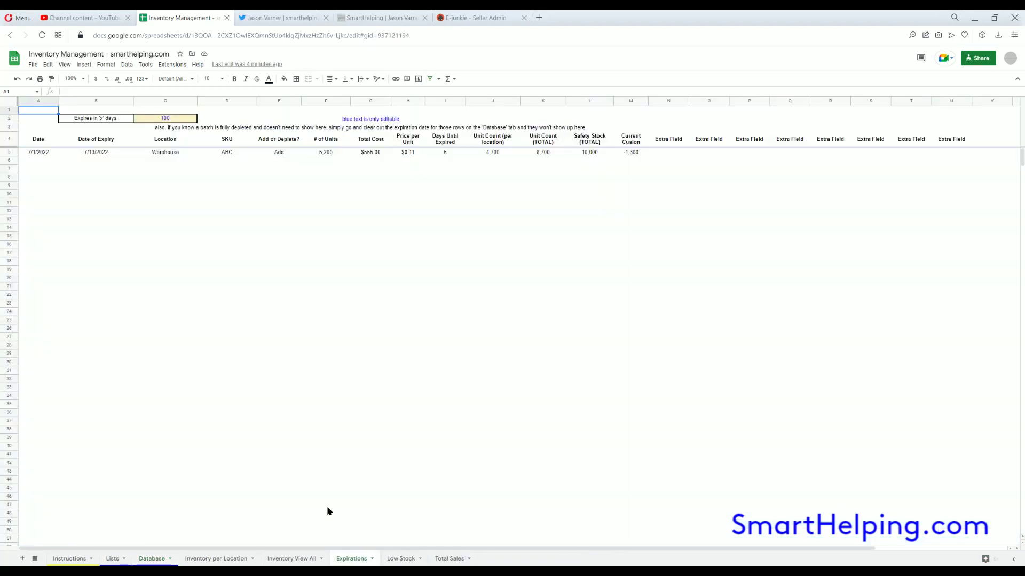
pyautogui.click(163, 118)
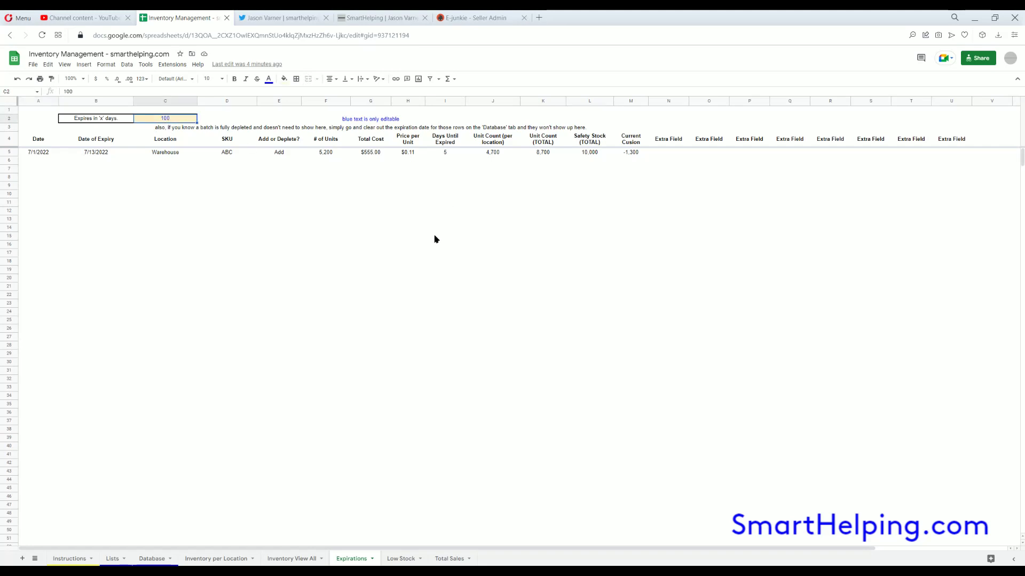
pyautogui.write('10')
pyautogui.press('Return')
pyautogui.press('Up')
# Lower the C2 expiry threshold to 4, then to 5 days
pyautogui.write('4')
pyautogui.press('Return')
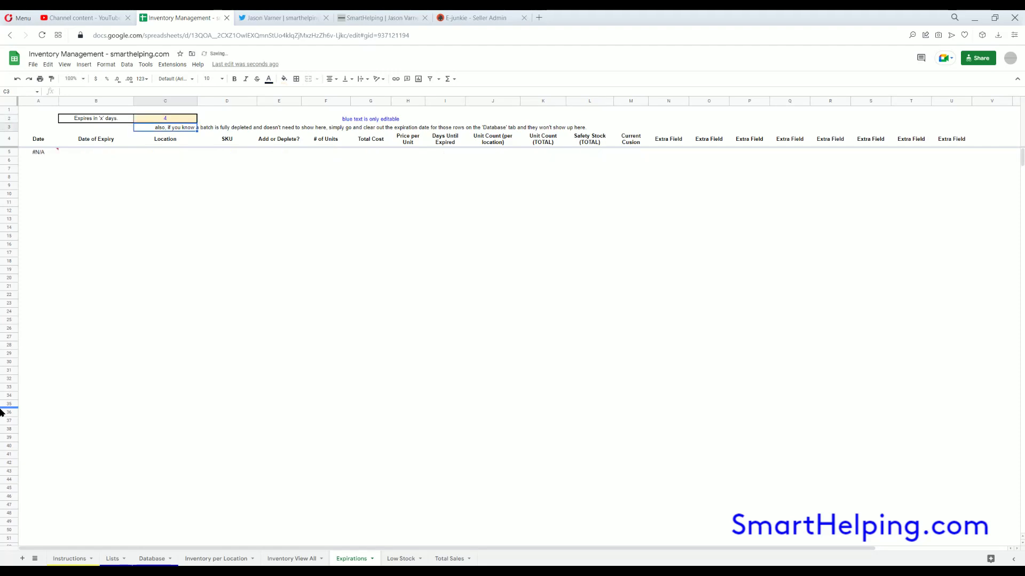
pyautogui.click(172, 121)
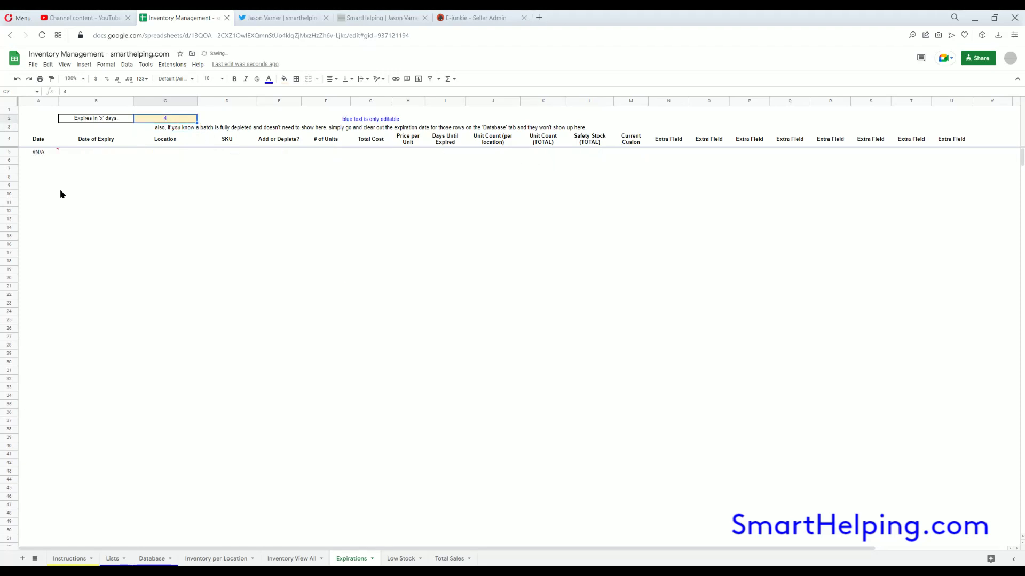
pyautogui.write('5')
pyautogui.press('Return')
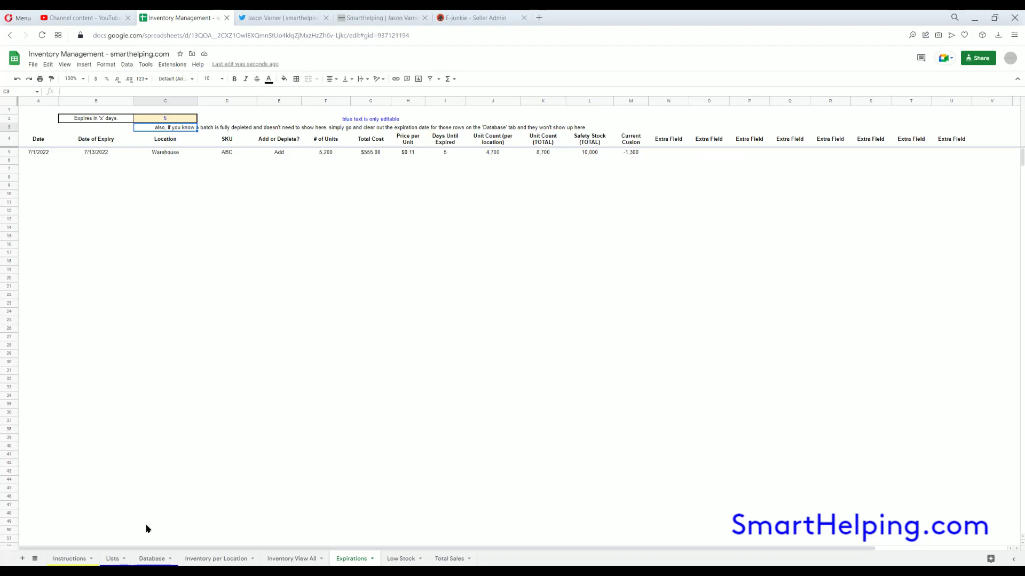
# Review the Database Date of Expiry column, then go back to Expirations
pyautogui.click(114, 559)
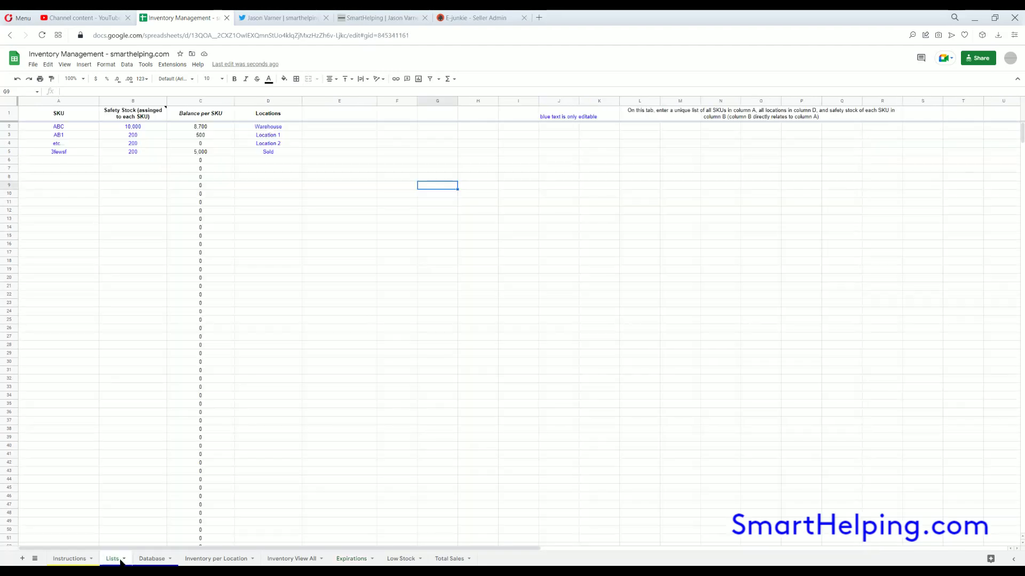
pyautogui.click(151, 559)
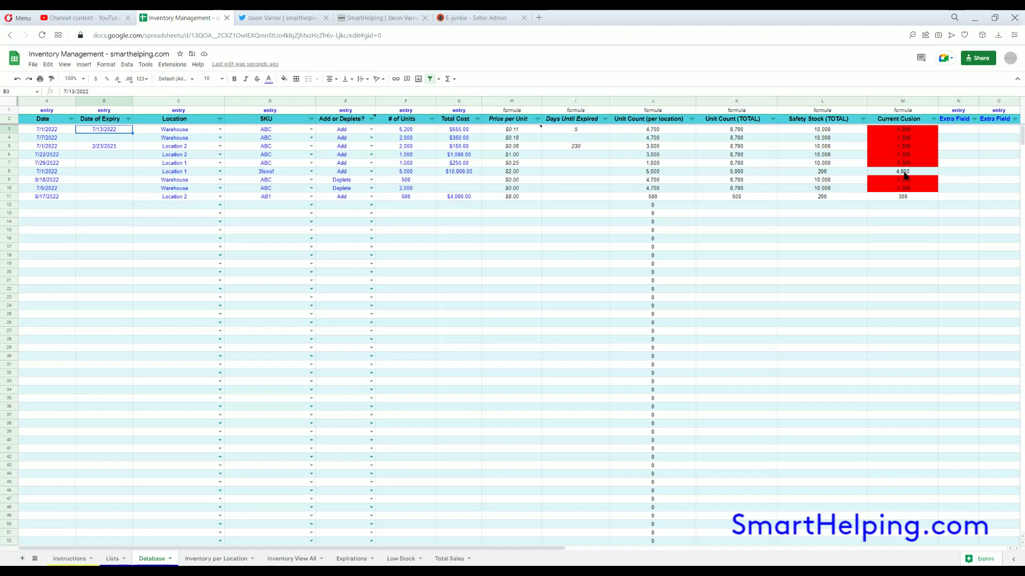
pyautogui.click(353, 559)
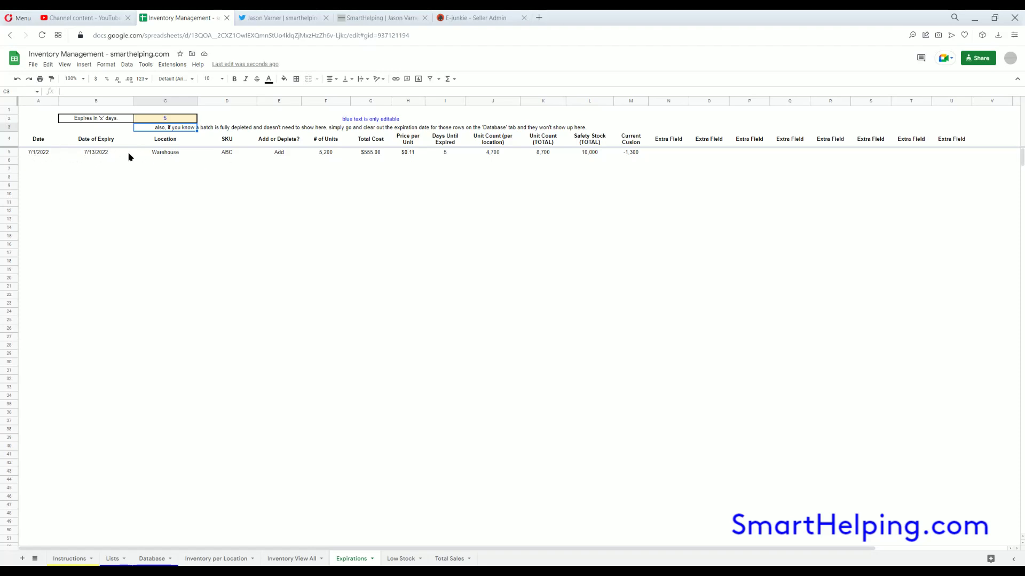
# Clear the 7/13/2022 and 2/23/2023 expiry dates in Database cells B3 and B5
pyautogui.click(152, 559)
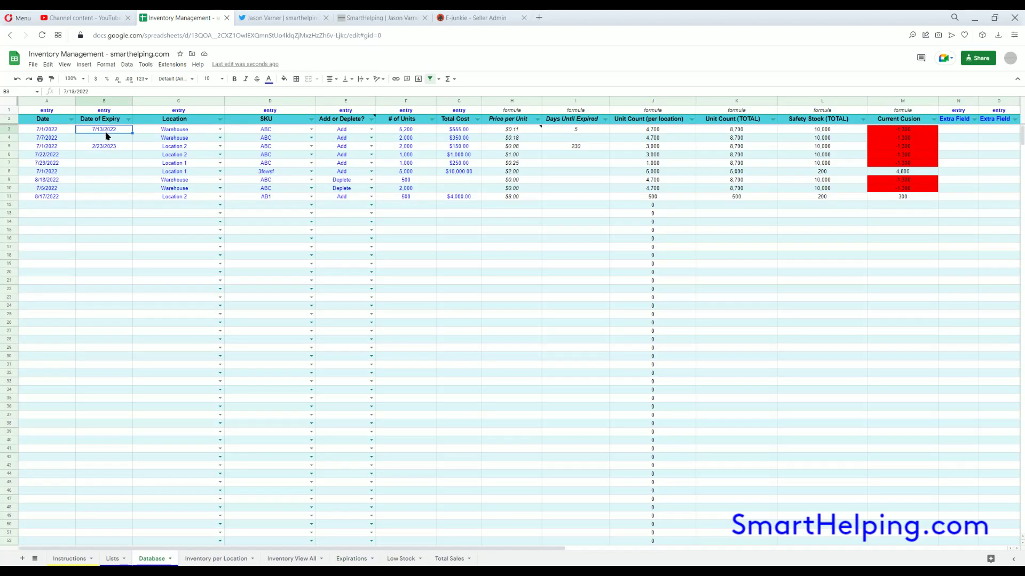
pyautogui.press('Delete')
pyautogui.click(104, 147)
pyautogui.press('Delete')
pyautogui.click(102, 188)
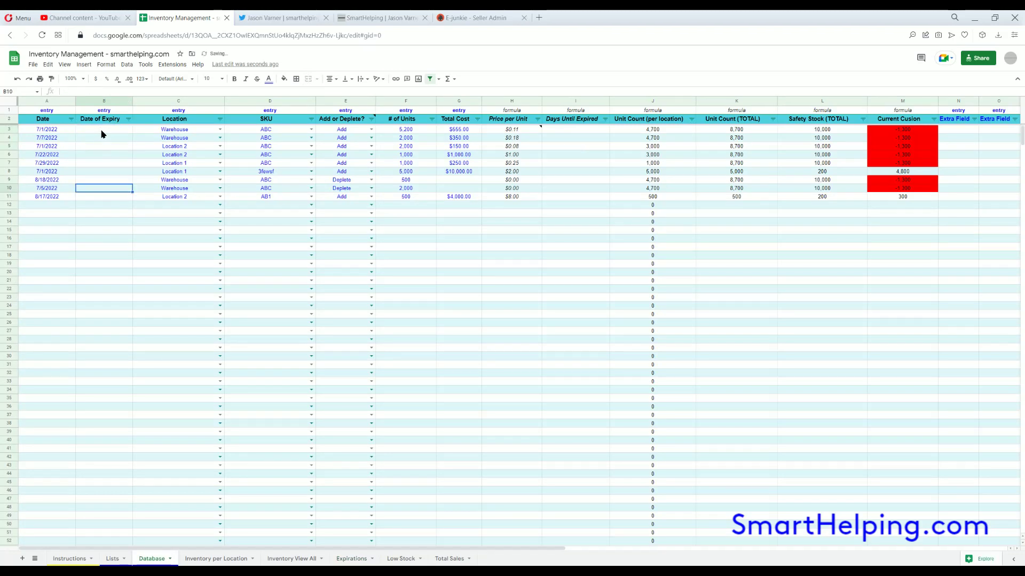
# Confirm Expirations is now empty, then undo twice to restore both dates
pyautogui.click(351, 559)
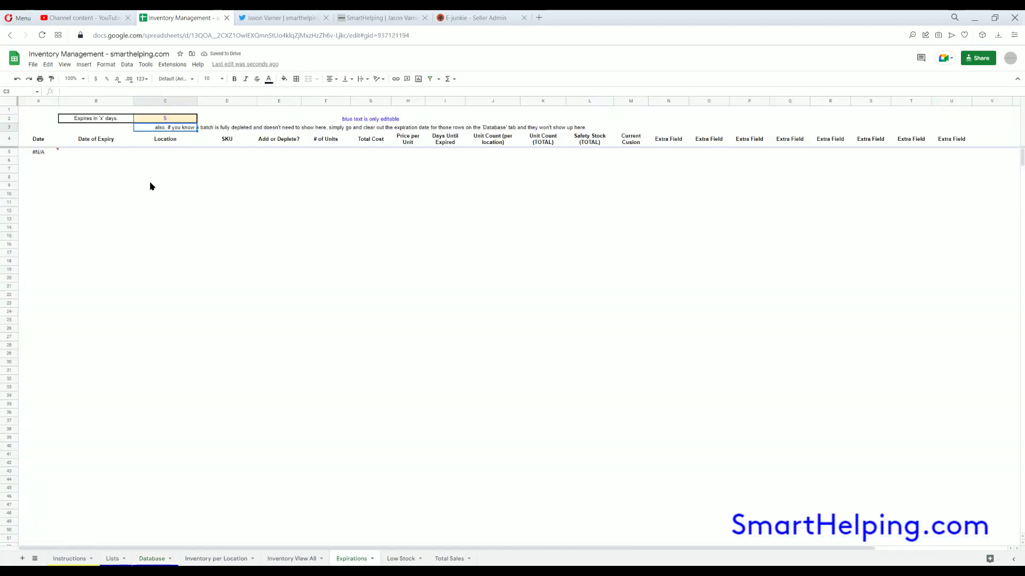
pyautogui.click(17, 79)
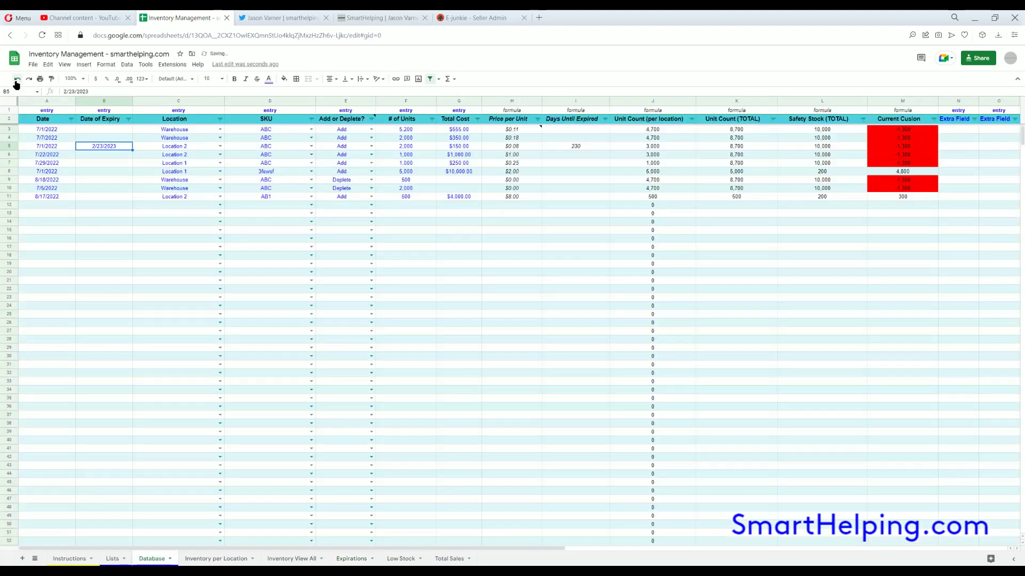
pyautogui.click(17, 80)
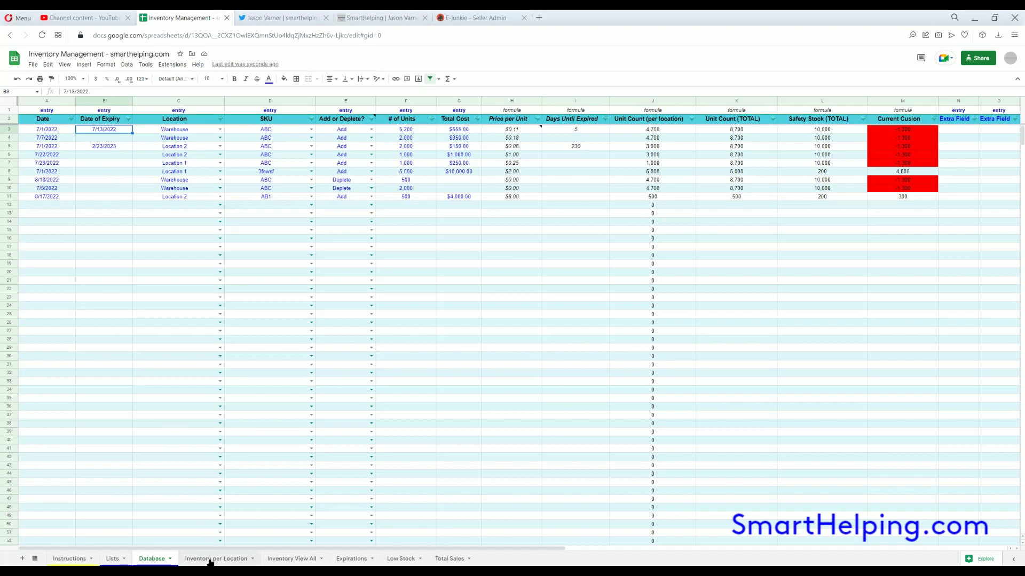
# Show the Low Stock sheet with ABC at 8,700 units against 10,000 safety stock
pyautogui.click(350, 558)
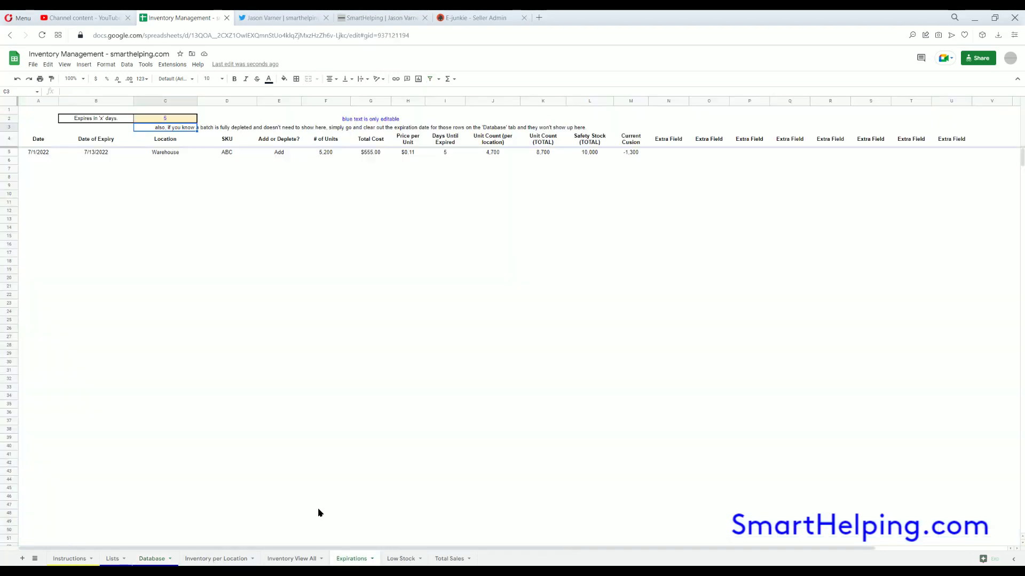
pyautogui.click(412, 559)
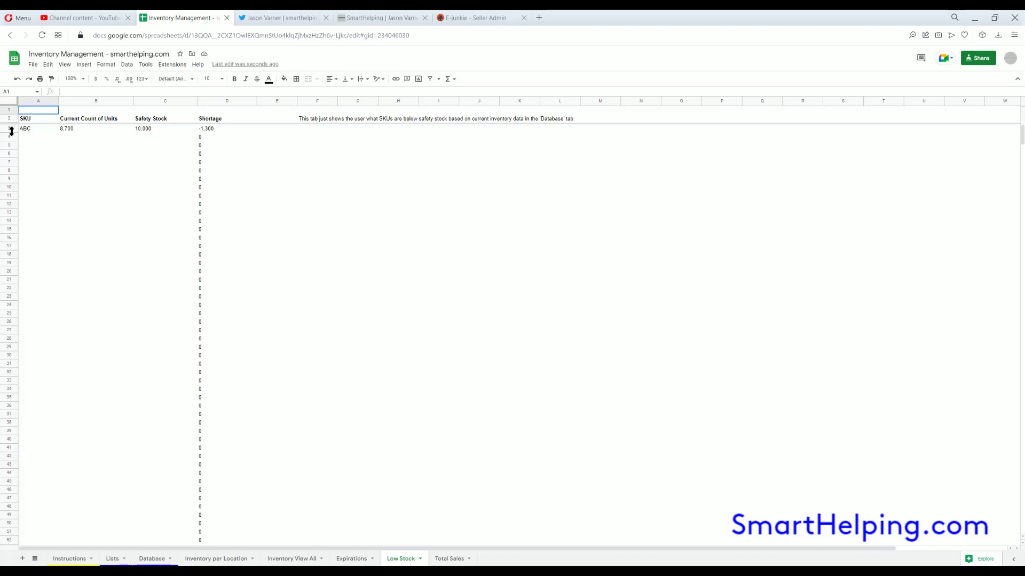
pyautogui.click(536, 246)
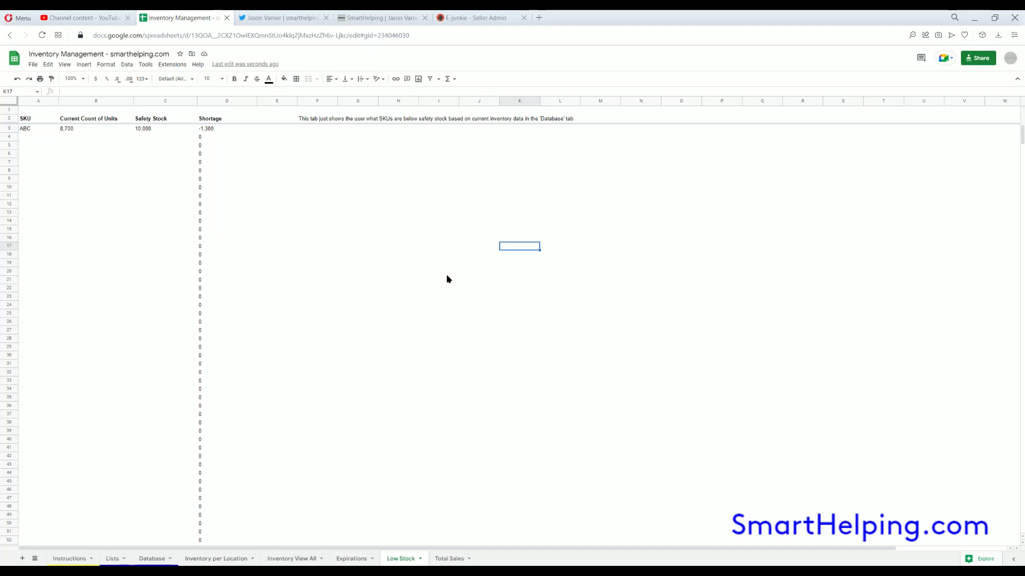
# Compare Total Sales with Database and view row 3's Add, Deplete and Sold choices
pyautogui.click(448, 560)
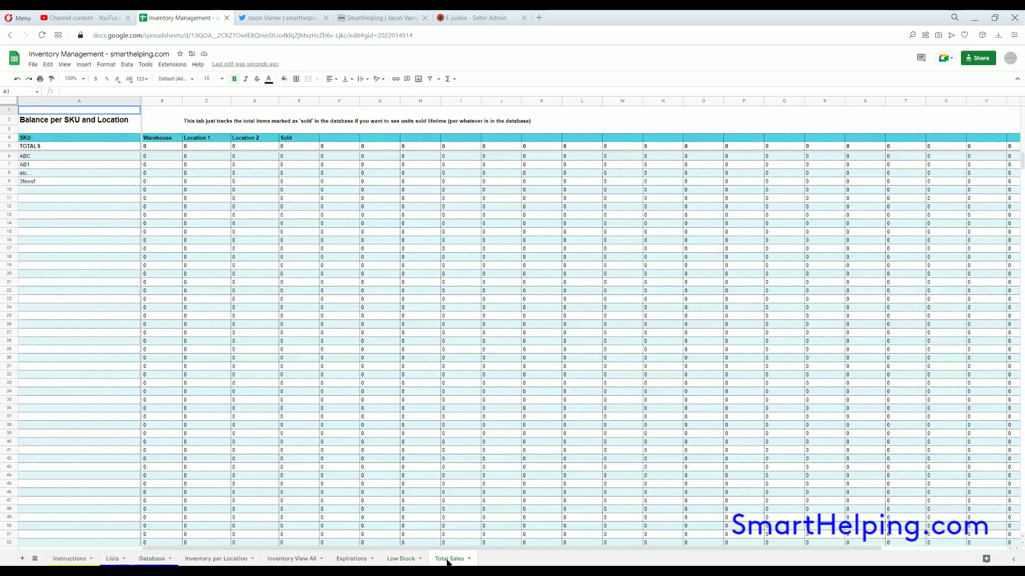
pyautogui.click(147, 557)
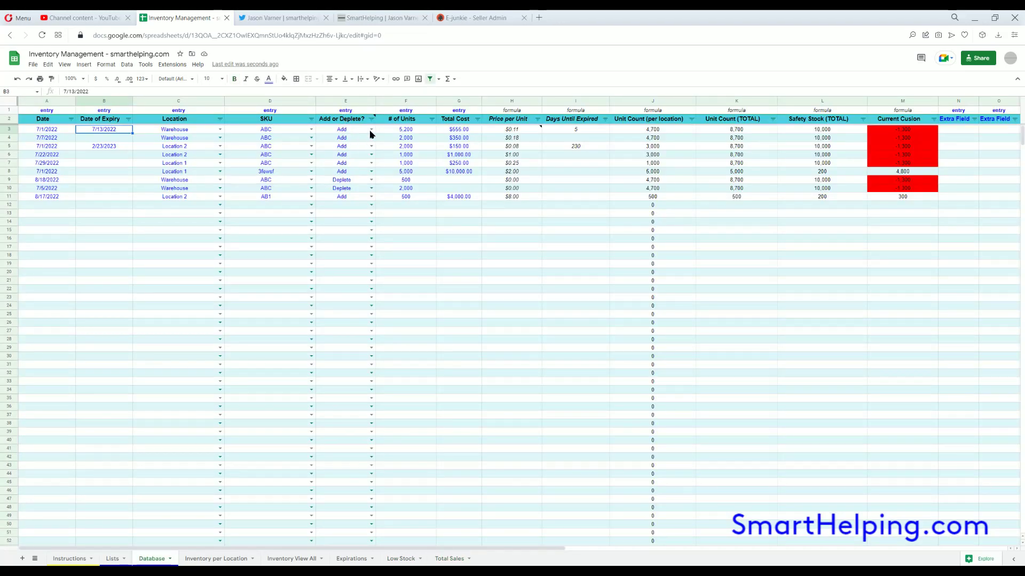
pyautogui.click(372, 129)
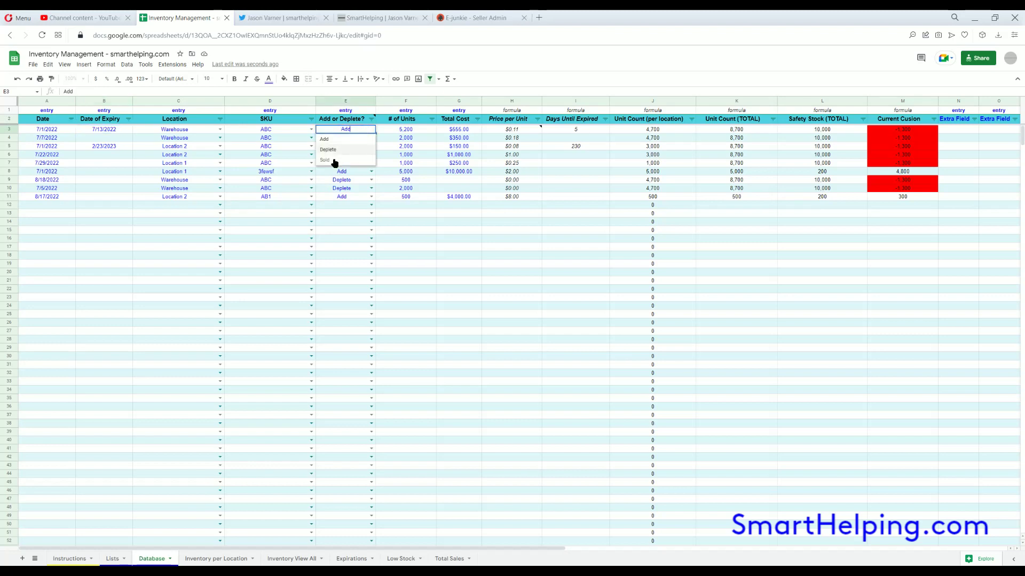
pyautogui.click(449, 308)
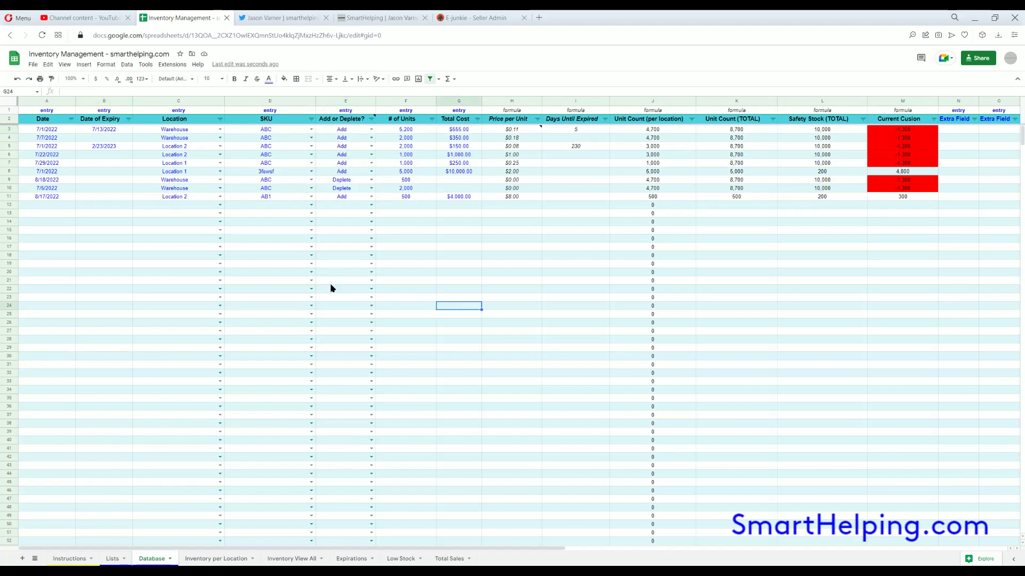
# Recheck Total Sales, view row 12's Add, Deplete and Sold choices, then show Lists
pyautogui.click(446, 559)
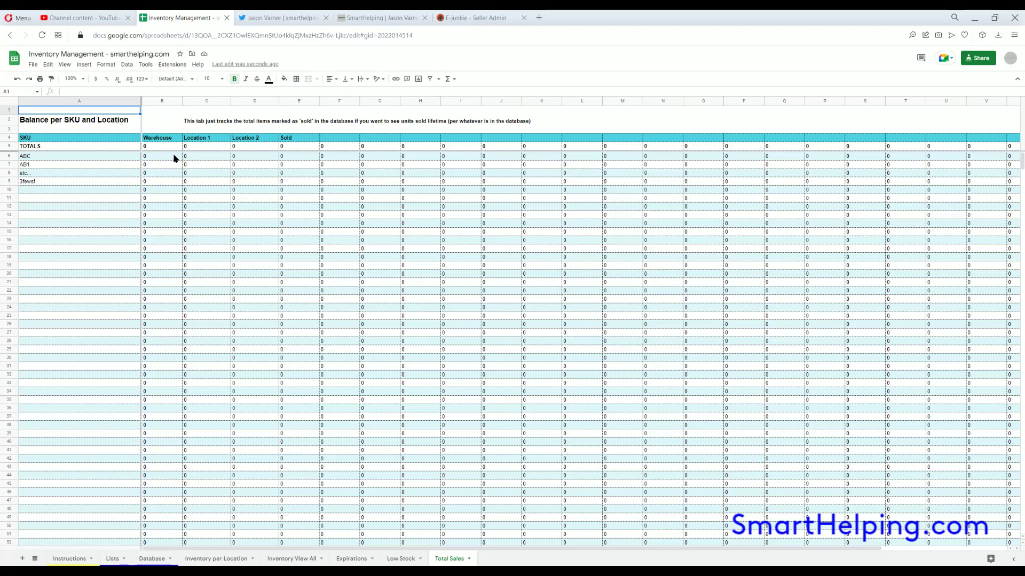
pyautogui.click(150, 558)
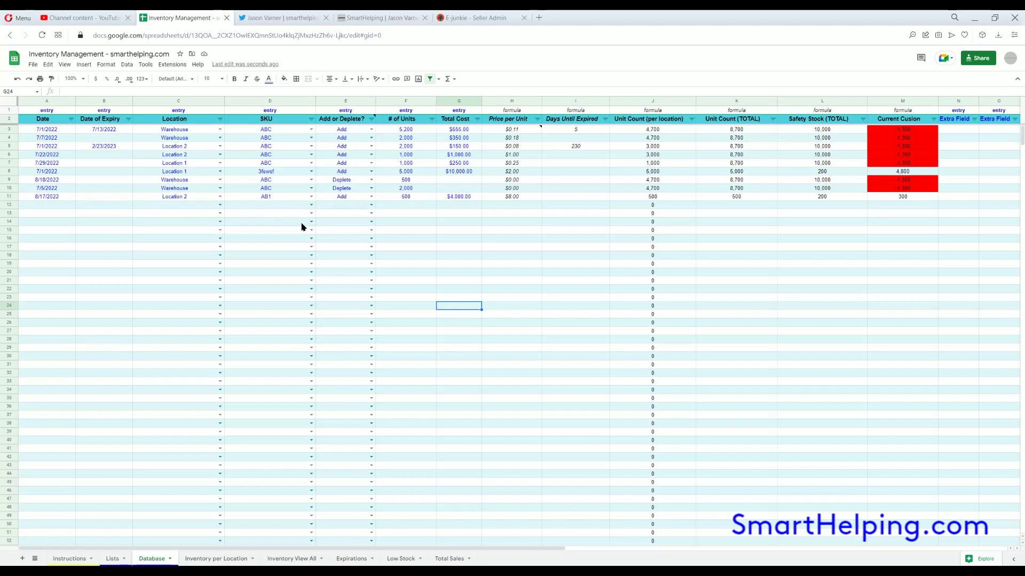
pyautogui.click(371, 206)
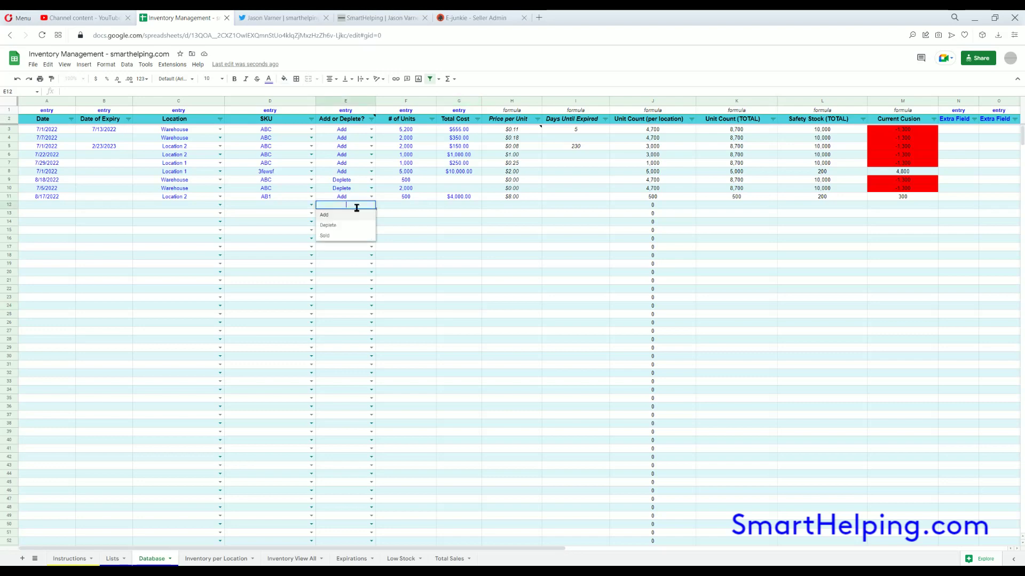
pyautogui.click(500, 259)
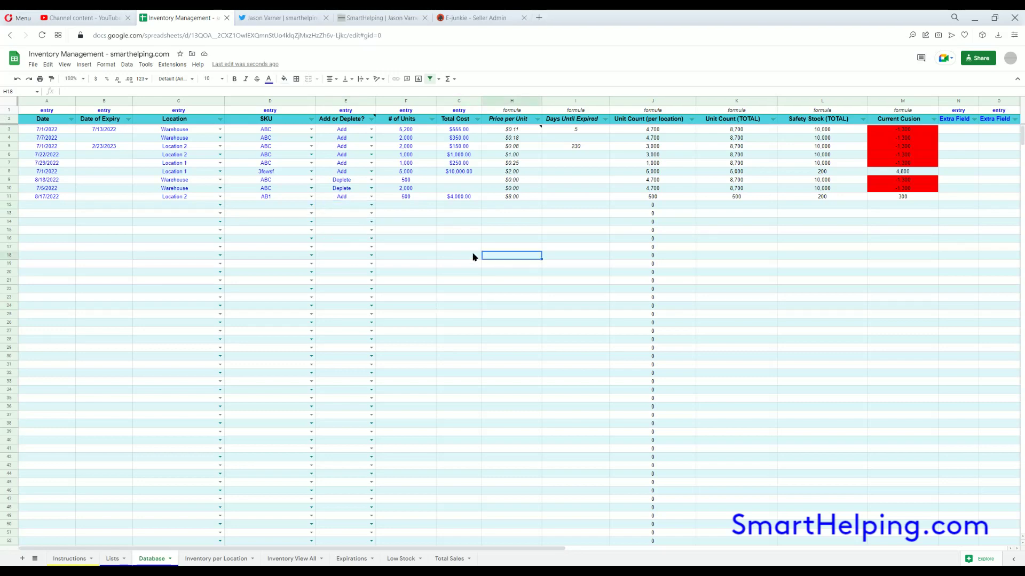
pyautogui.click(447, 560)
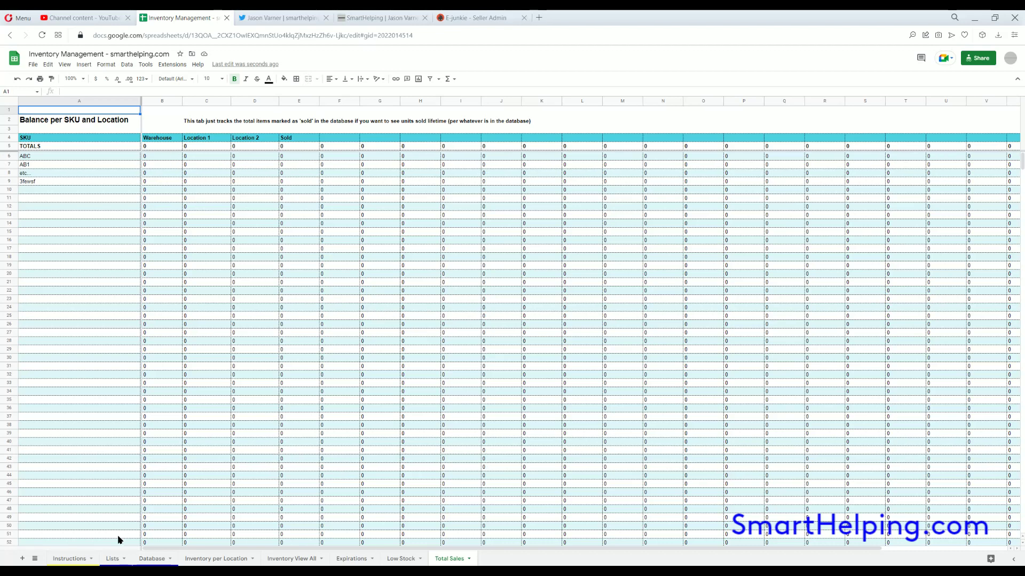
pyautogui.click(111, 559)
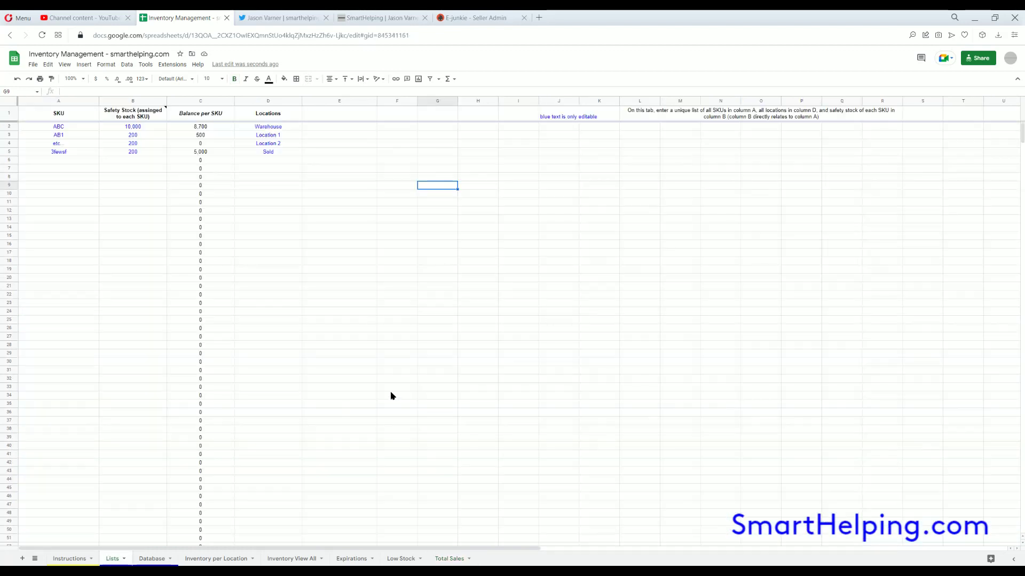
# Show the Database sheet with its nine entries and red-flagged Current Cusion values
pyautogui.click(150, 560)
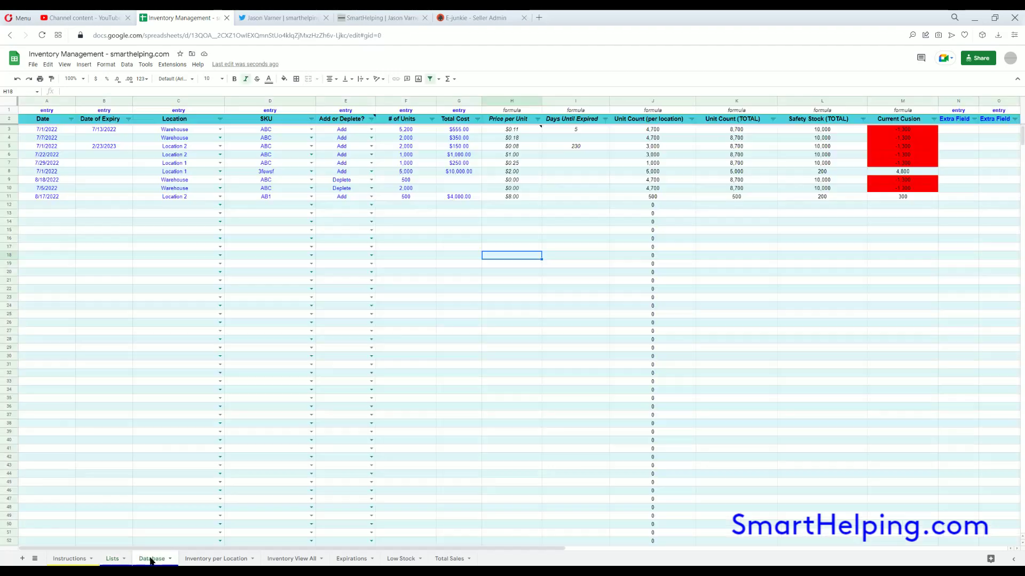